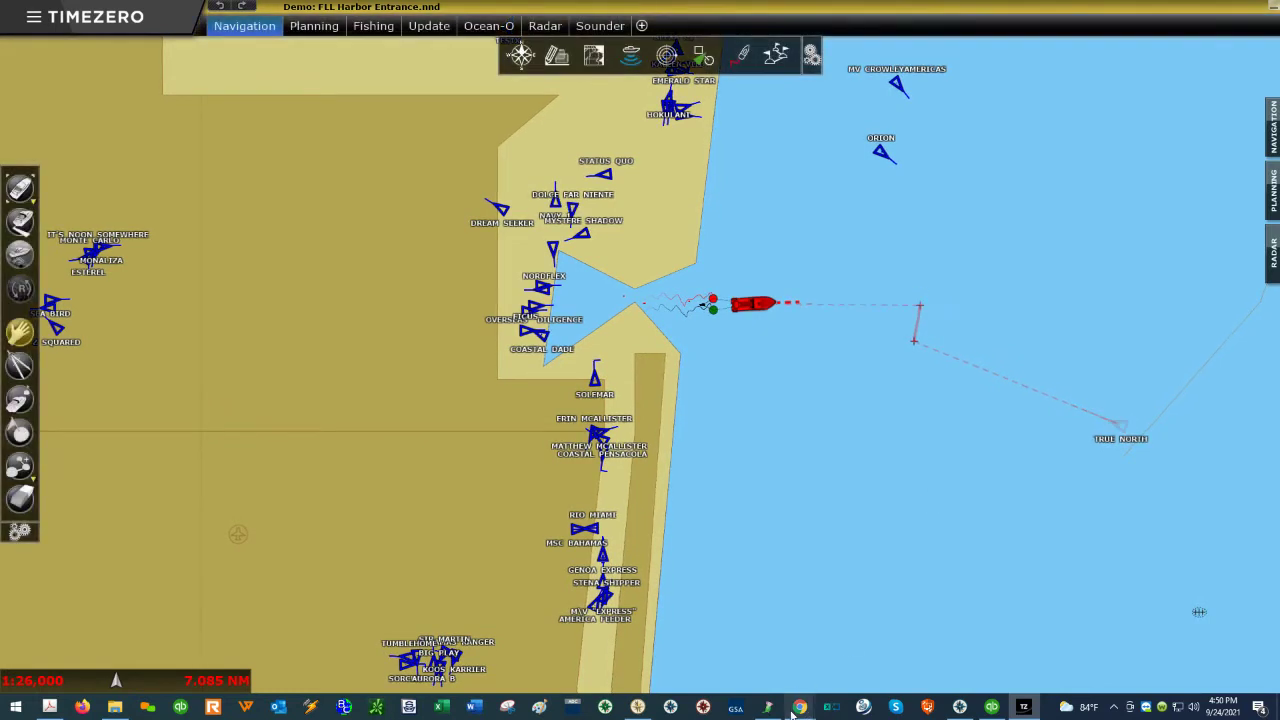
Switch to the order e-mail in Chrome and copy the unlock code for vector chart WVJNAM022MAP20.1.
{"action": "mouse_move", "coordinate": [791, 711]}
{"action": "left_click", "coordinate": [757, 676]}
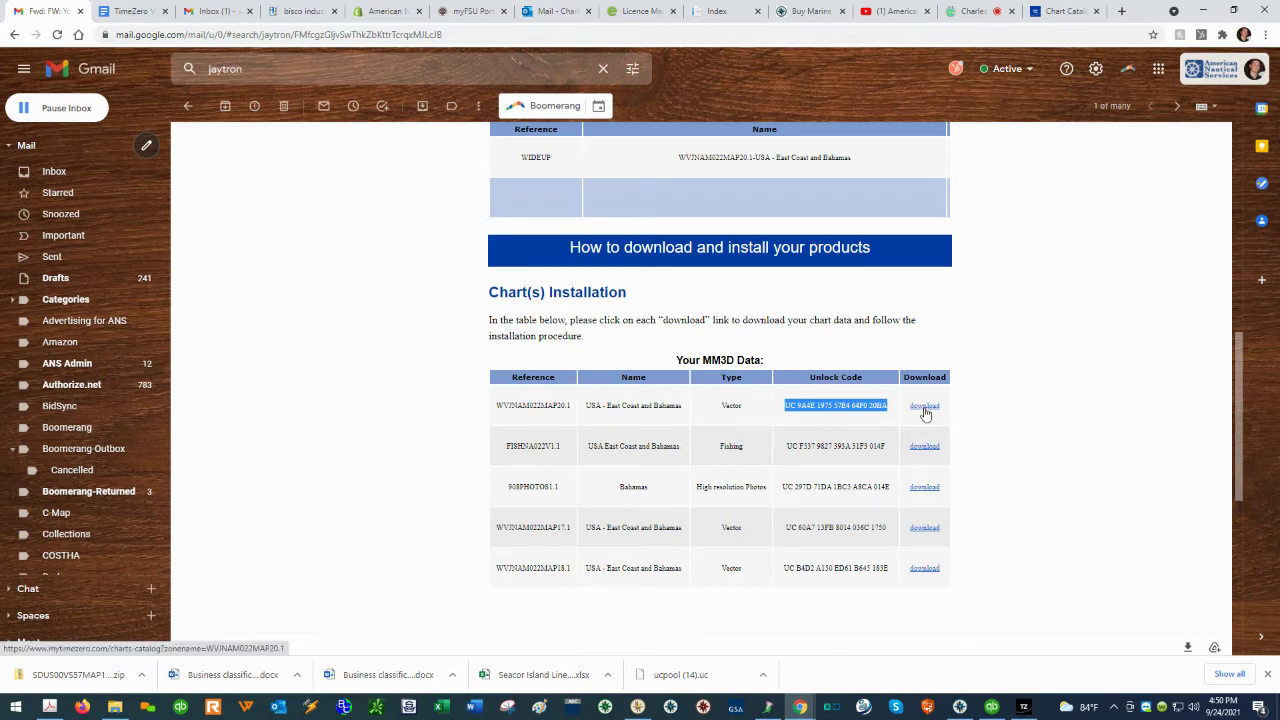
{"action": "left_click", "coordinate": [787, 408]}
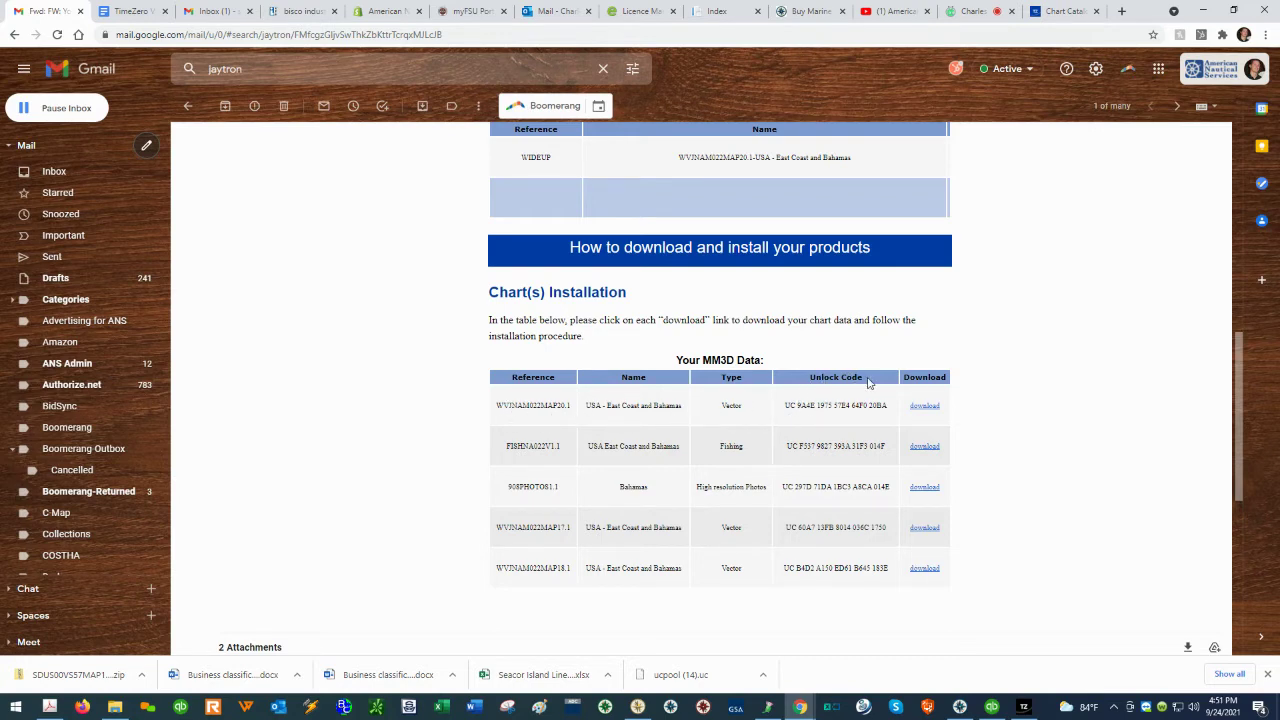
{"action": "left_click_drag", "start_coordinate": [786, 405], "coordinate": [888, 403]}
{"action": "right_click", "coordinate": [886, 405]}
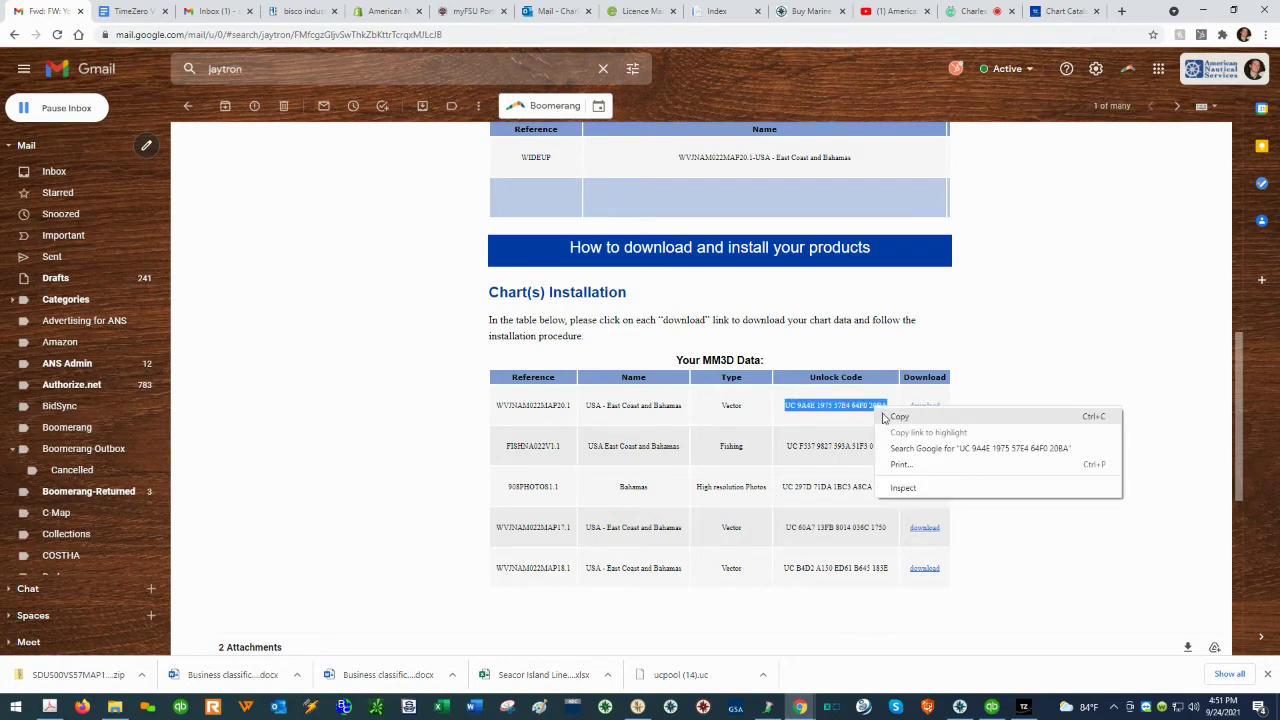
{"action": "left_click", "coordinate": [886, 418]}
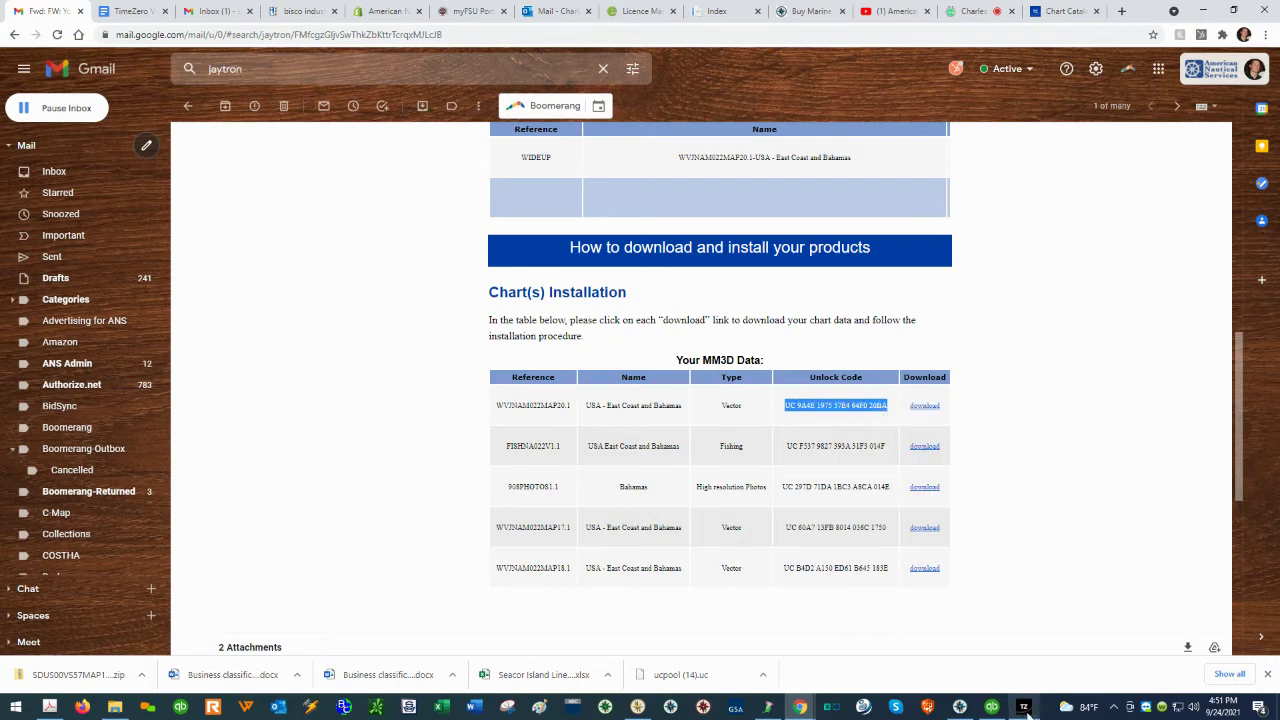
In TimeZero's module and data activation, paste the copied chart unlock code into the chart code field, and close the dialog without adding it.
{"action": "left_click", "coordinate": [1024, 707]}
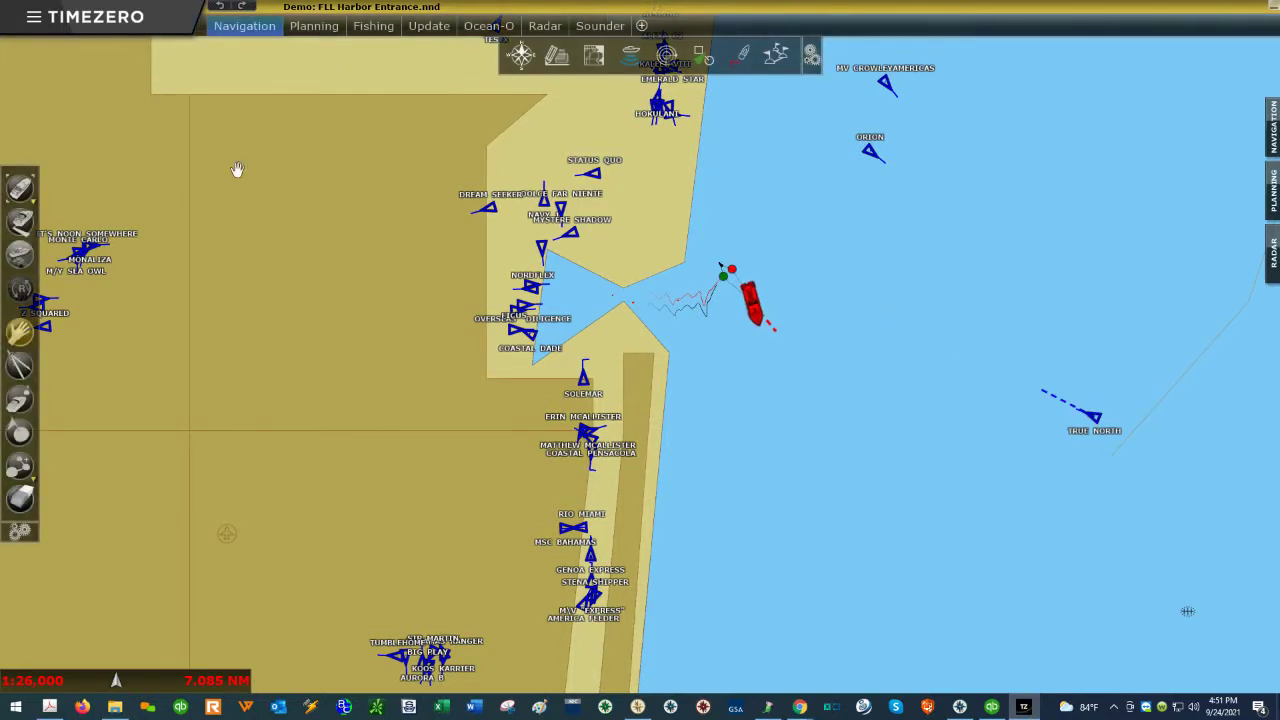
{"action": "left_click", "coordinate": [33, 18]}
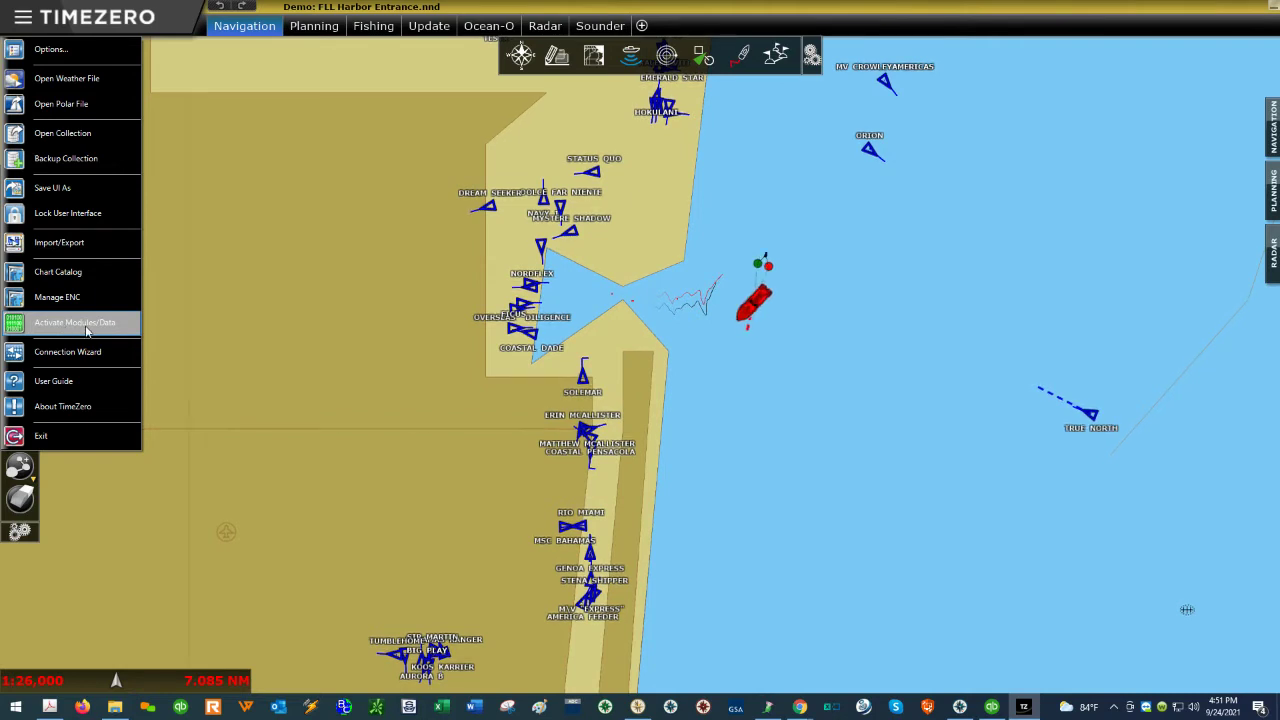
{"action": "left_click", "coordinate": [86, 323]}
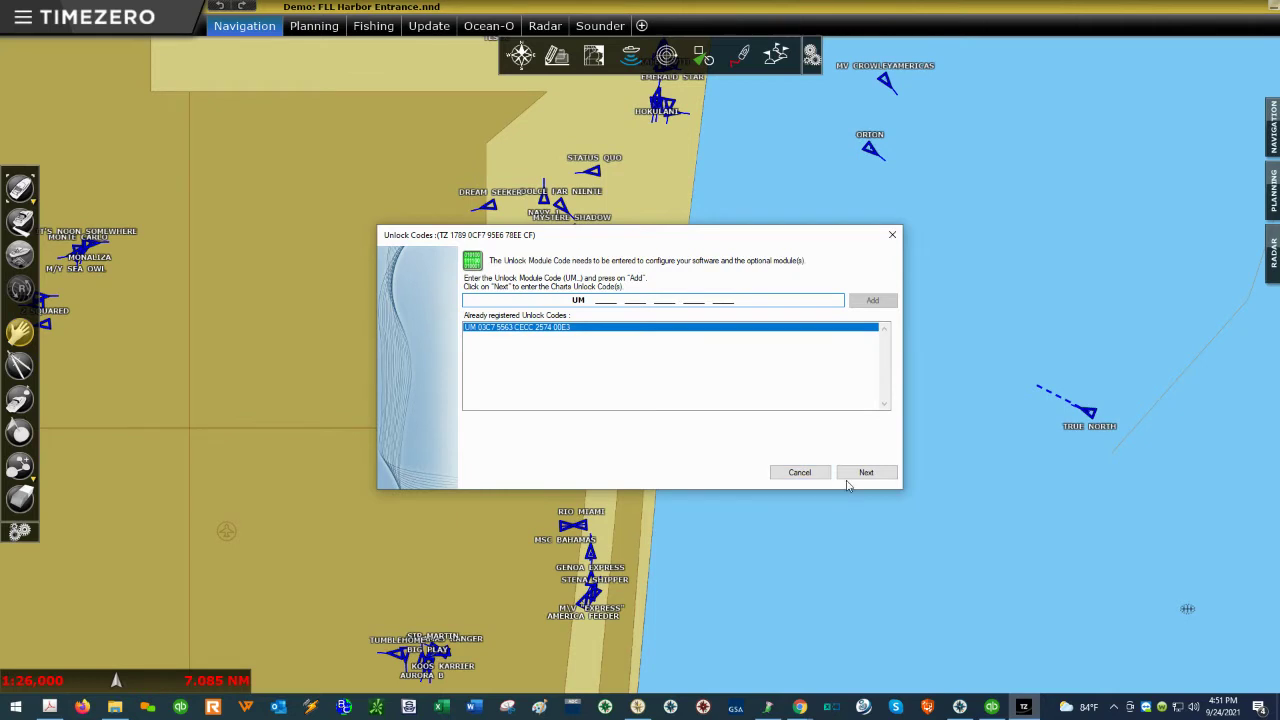
{"action": "left_click", "coordinate": [858, 476]}
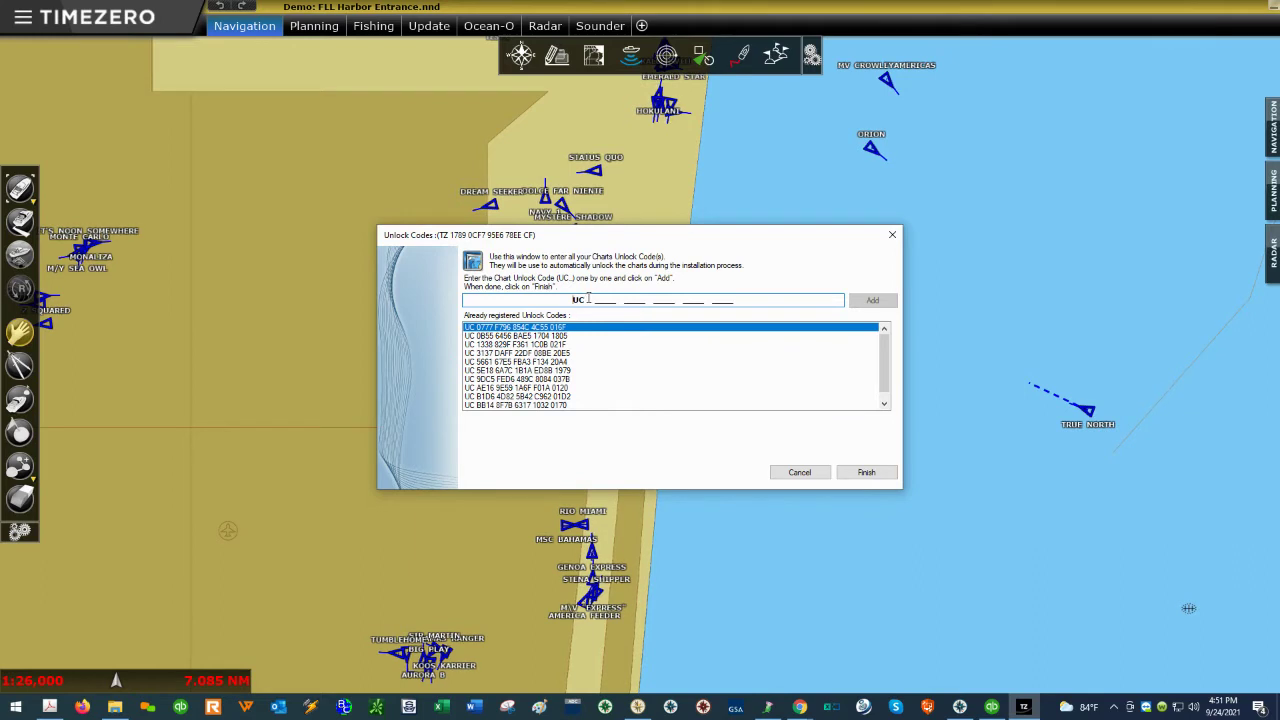
{"action": "key", "text": "ctrl+v"}
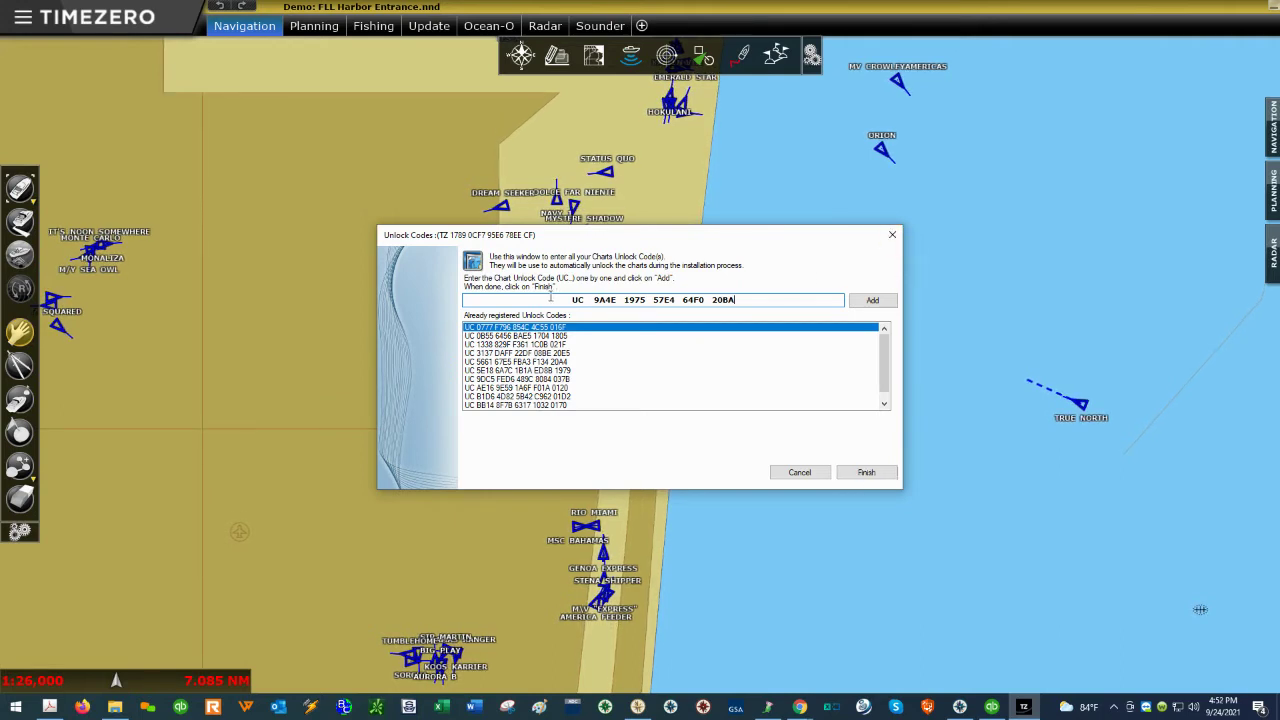
{"action": "left_click", "coordinate": [892, 234]}
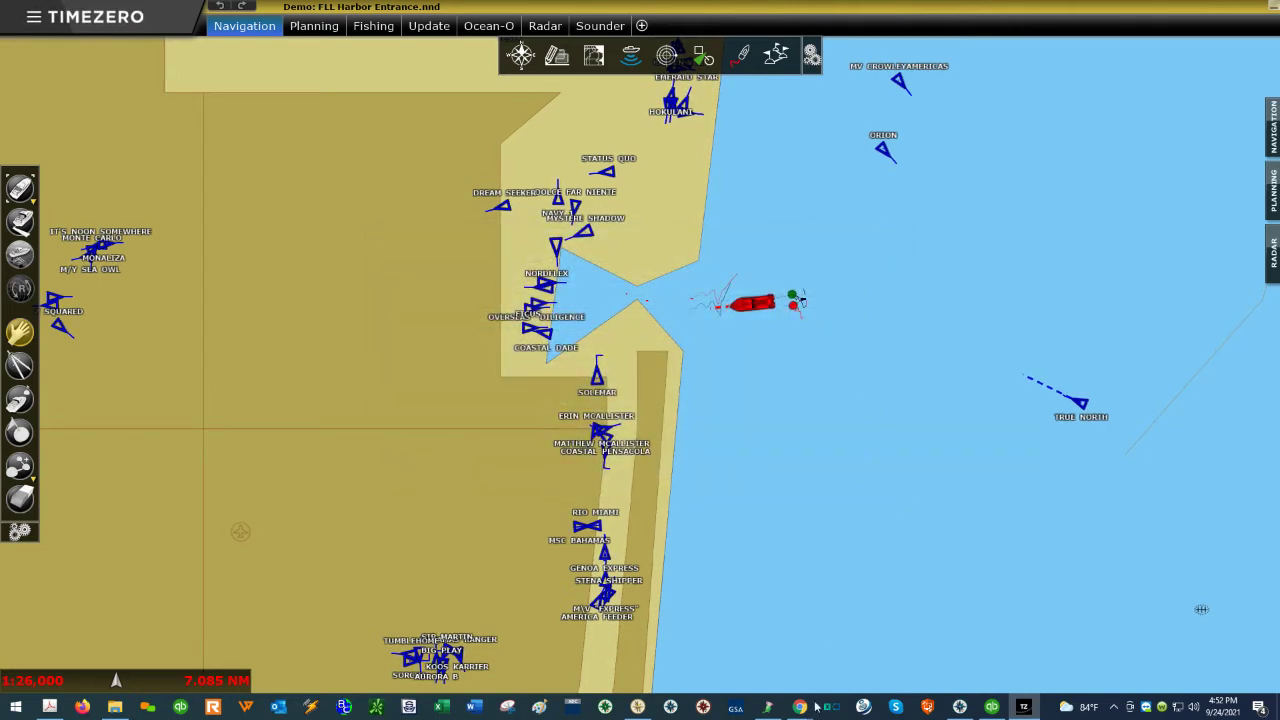
Switch to the mytimezero.com chart catalog in Chrome and locate the US East Coast vector file SDUS00VS57MAP18.dbv and its download option.
{"action": "mouse_move", "coordinate": [803, 712]}
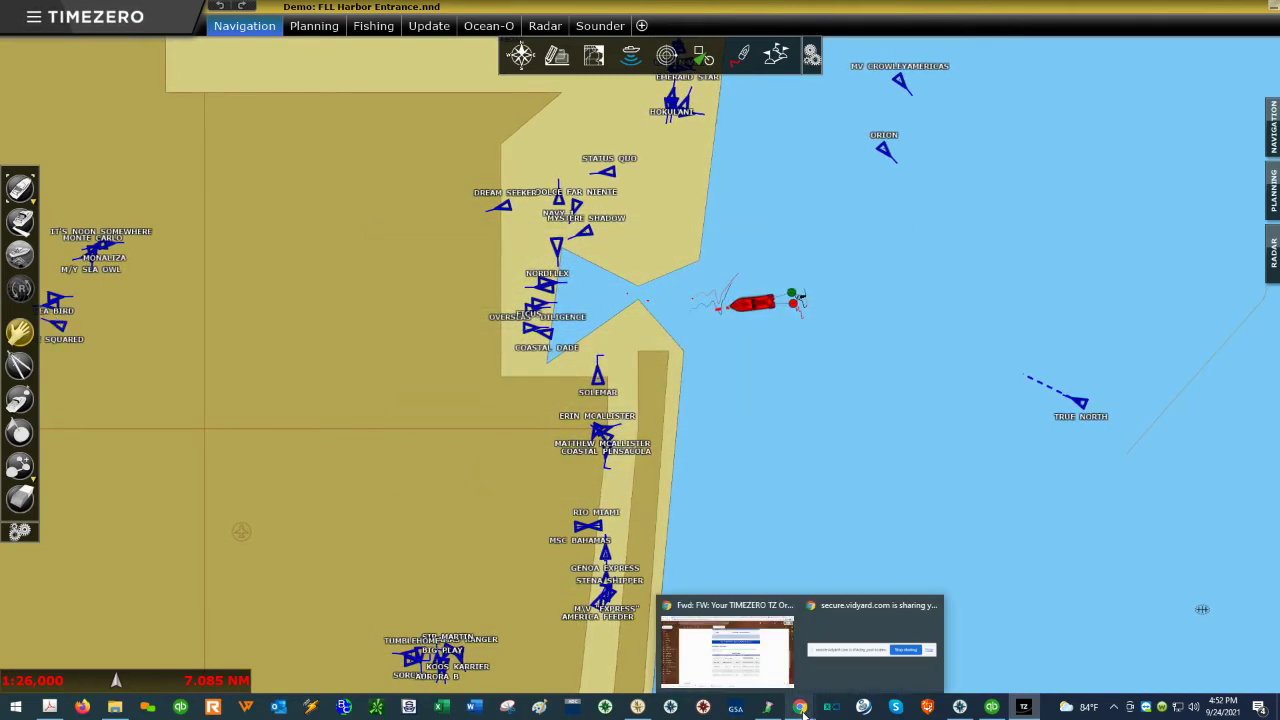
{"action": "left_click", "coordinate": [765, 662]}
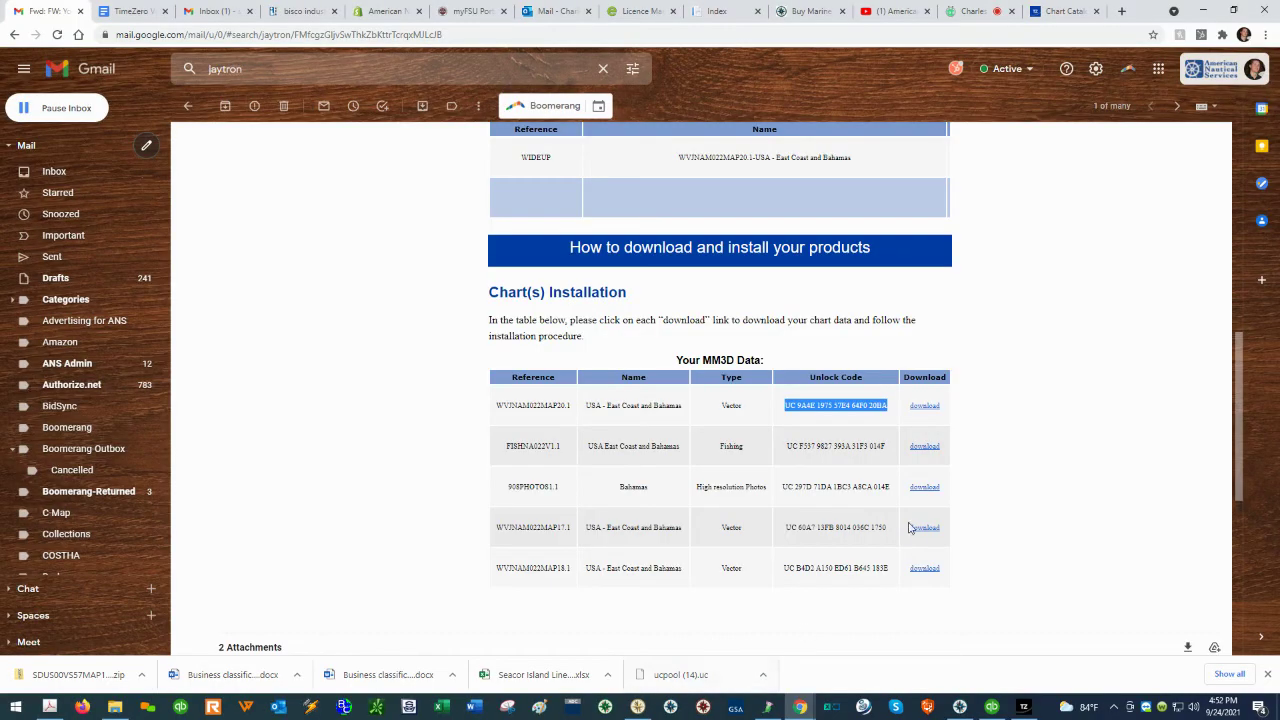
{"action": "left_click", "coordinate": [1047, 6]}
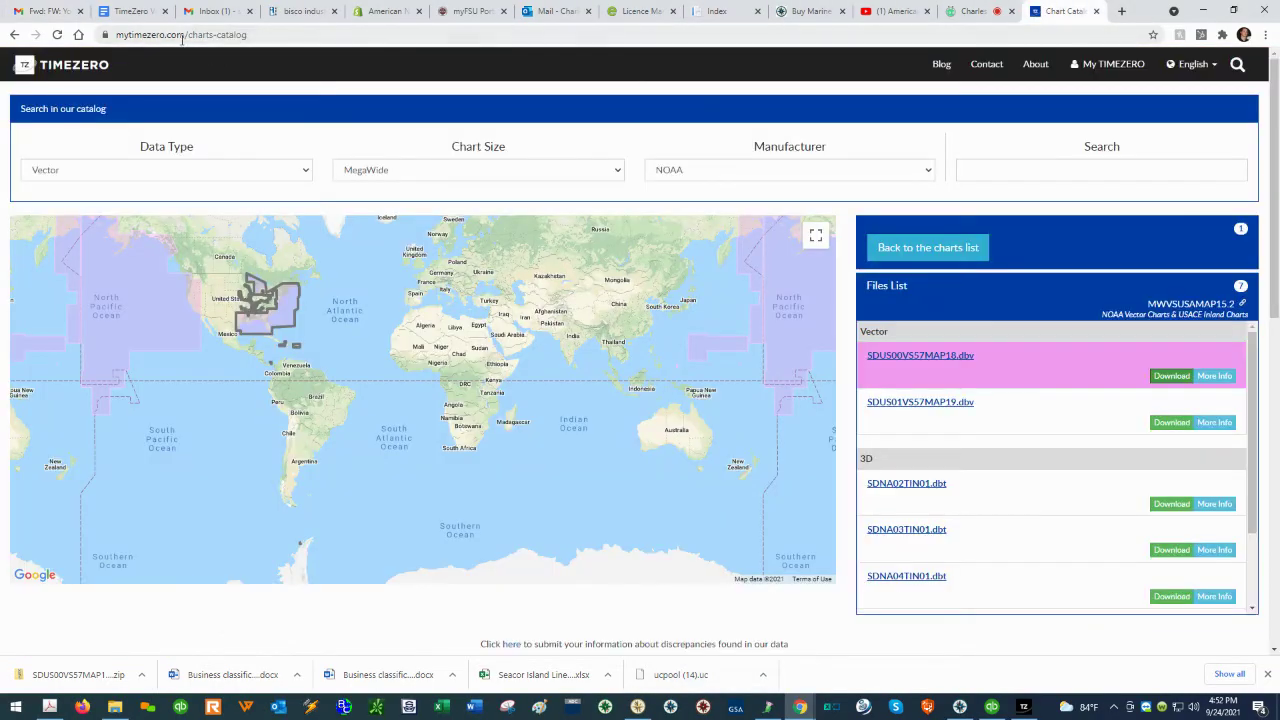
{"action": "left_click_drag", "start_coordinate": [184, 34], "coordinate": [106, 35]}
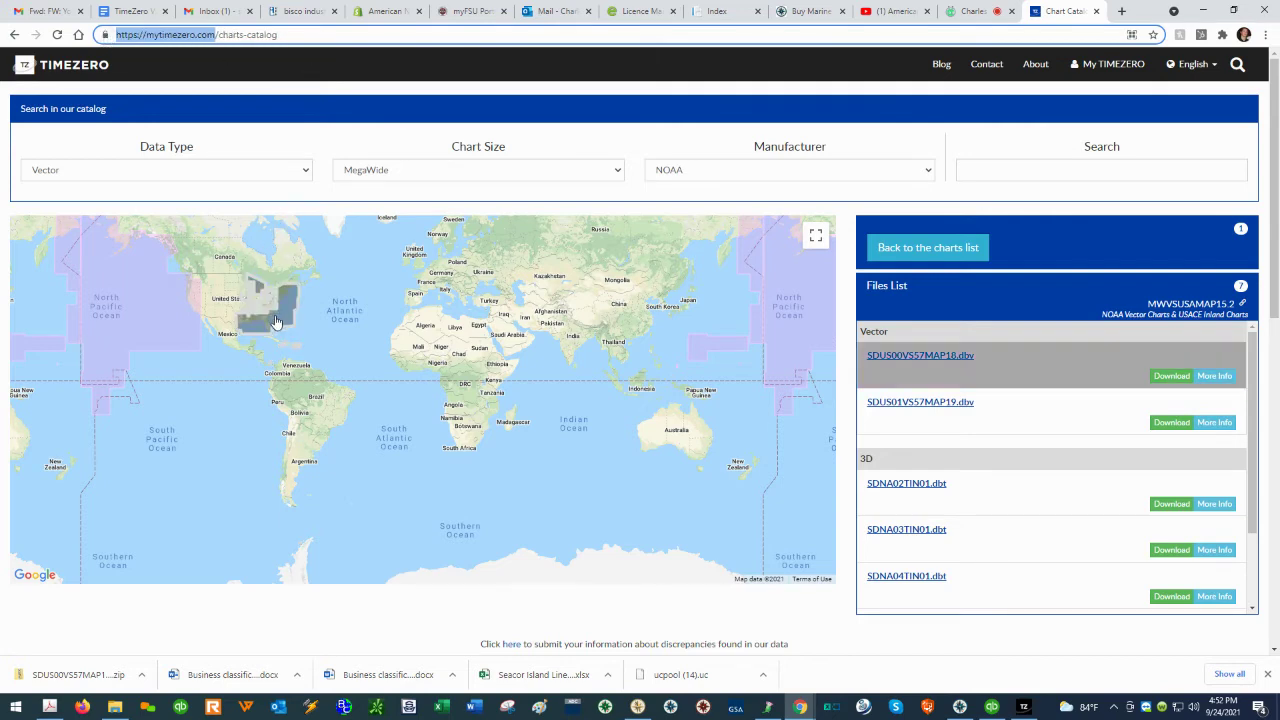
{"action": "left_click", "coordinate": [302, 332]}
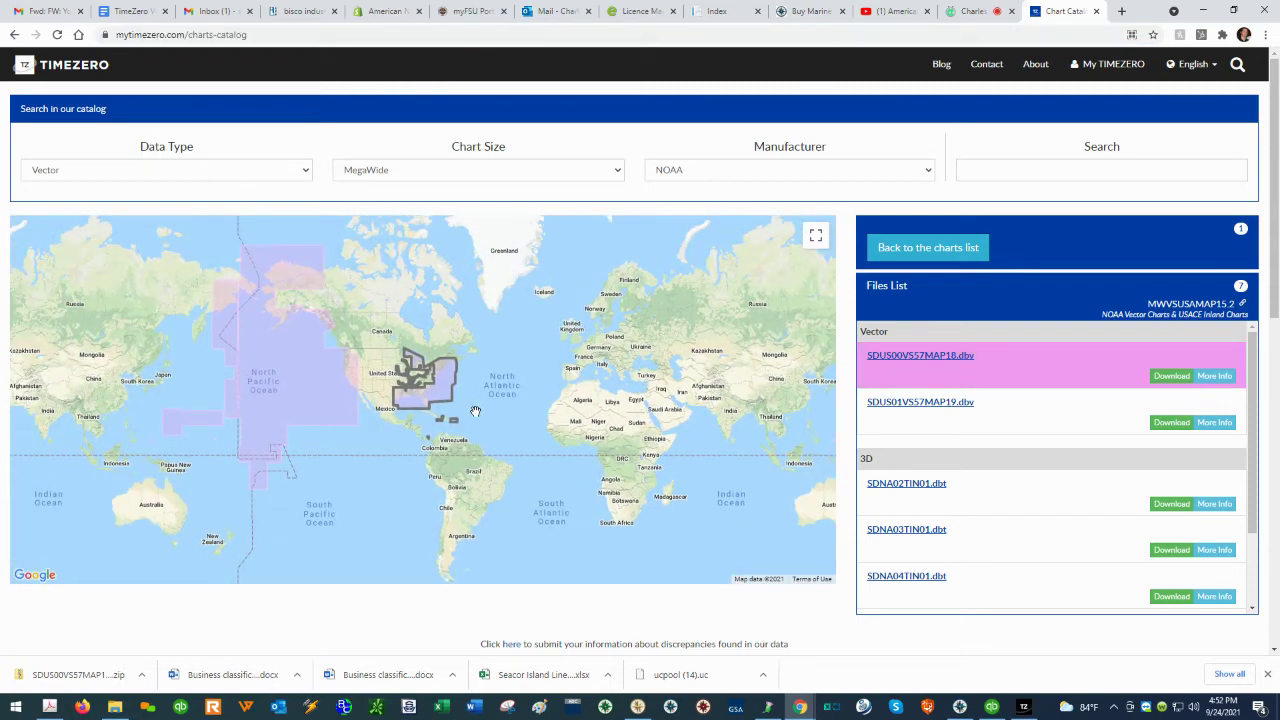
{"action": "scroll", "coordinate": [477, 410], "scroll_direction": "up", "scroll_amount": 1}
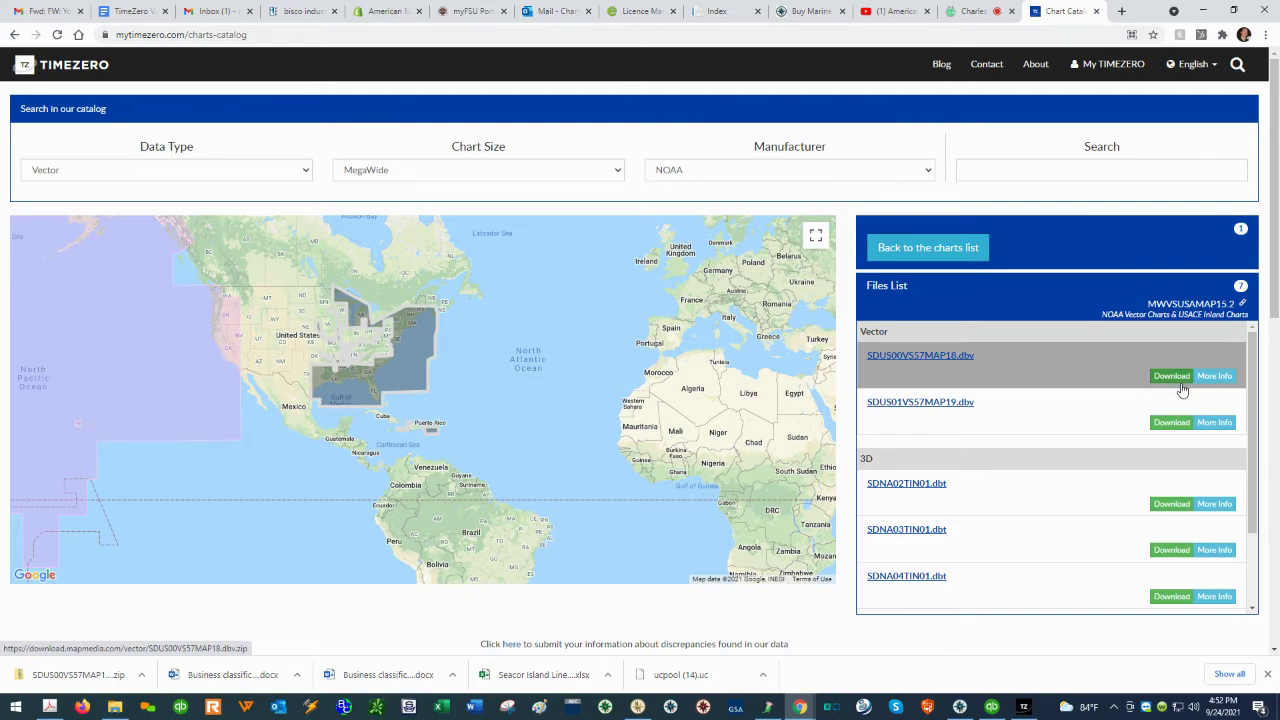
{"action": "left_click", "coordinate": [1137, 370]}
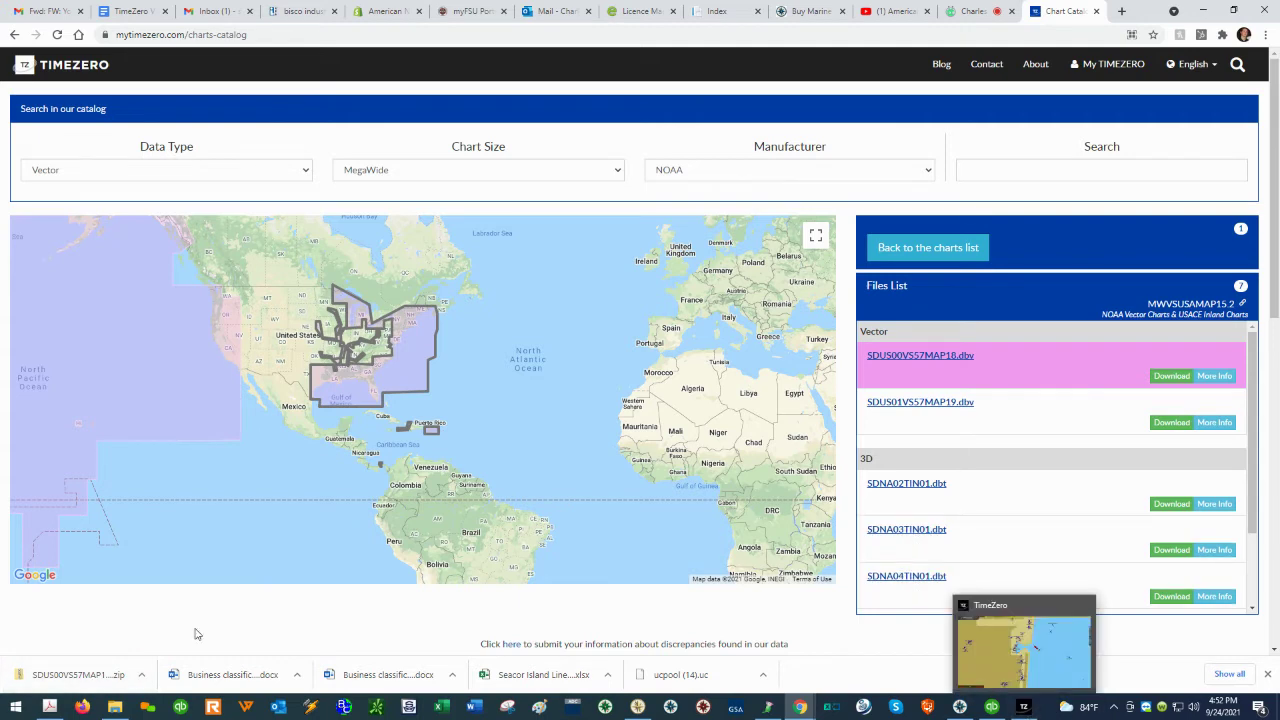
Switch to File Explorer and copy the zipped chart file SDUS00VS57MAP18.dbv (1) from the Downloads folder.
{"action": "mouse_move", "coordinate": [115, 710]}
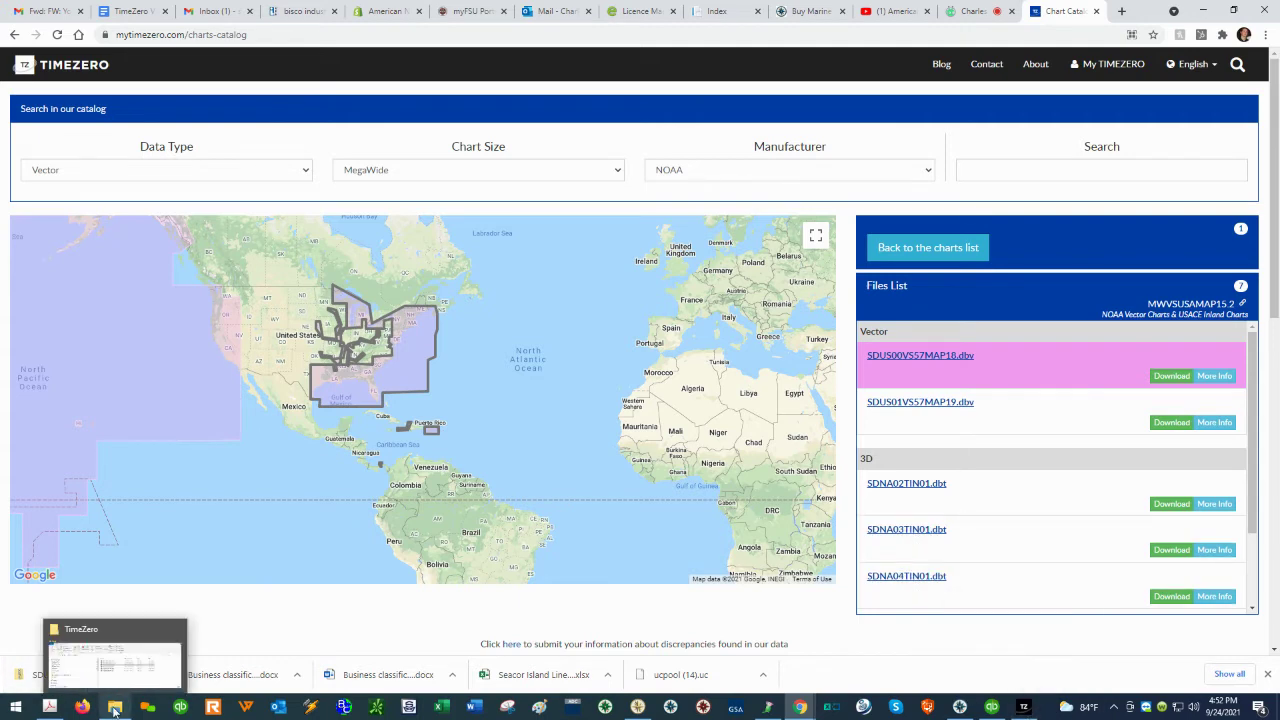
{"action": "left_click", "coordinate": [115, 710]}
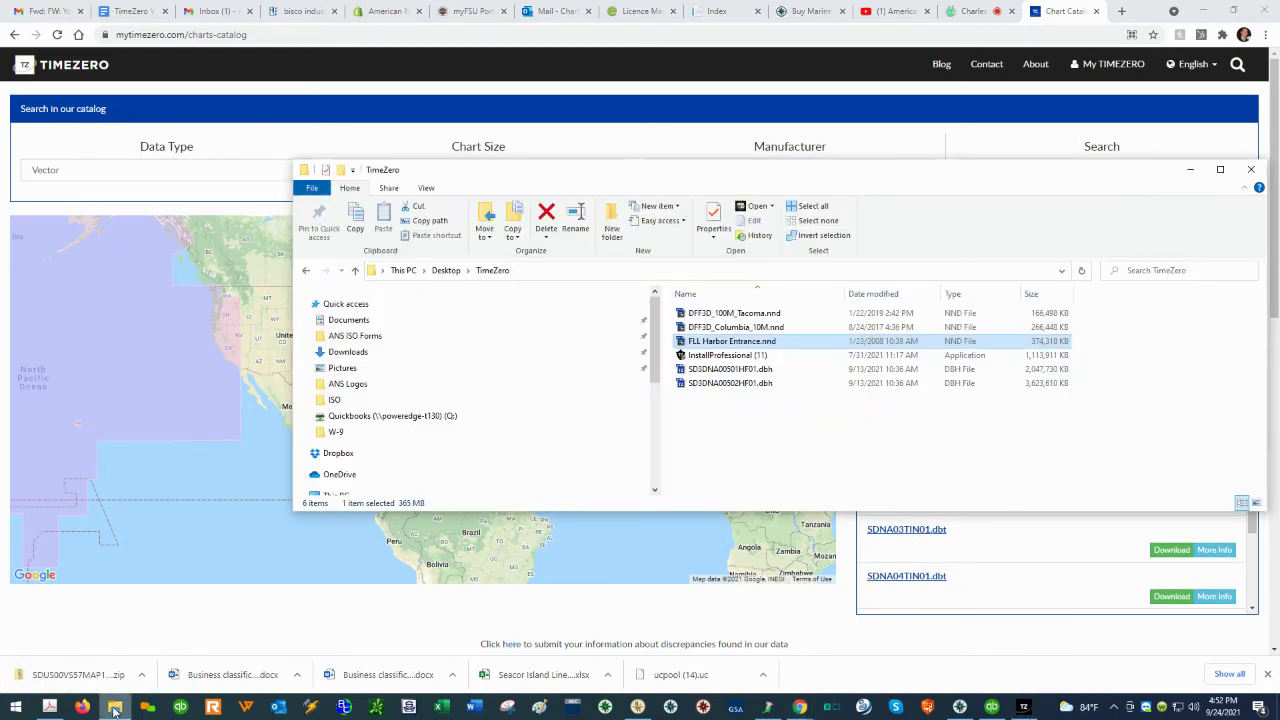
{"action": "left_click", "coordinate": [348, 352]}
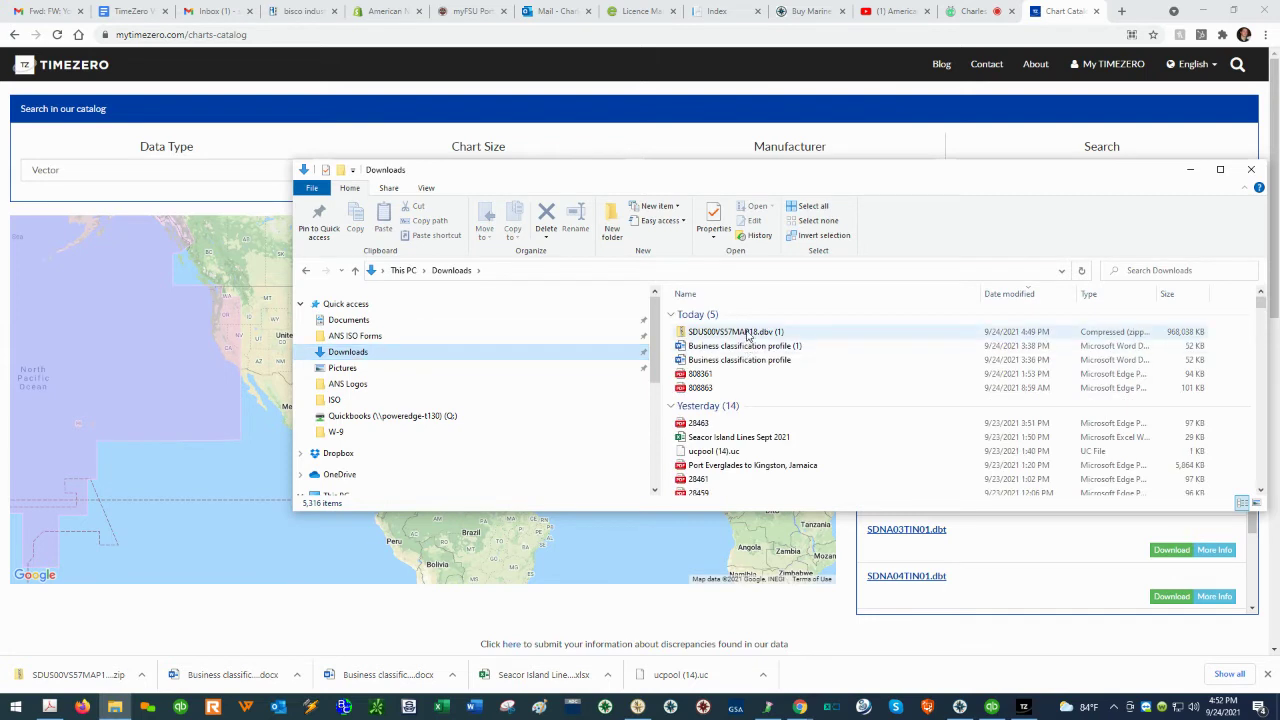
{"action": "left_click", "coordinate": [745, 332]}
{"action": "right_click", "coordinate": [745, 332]}
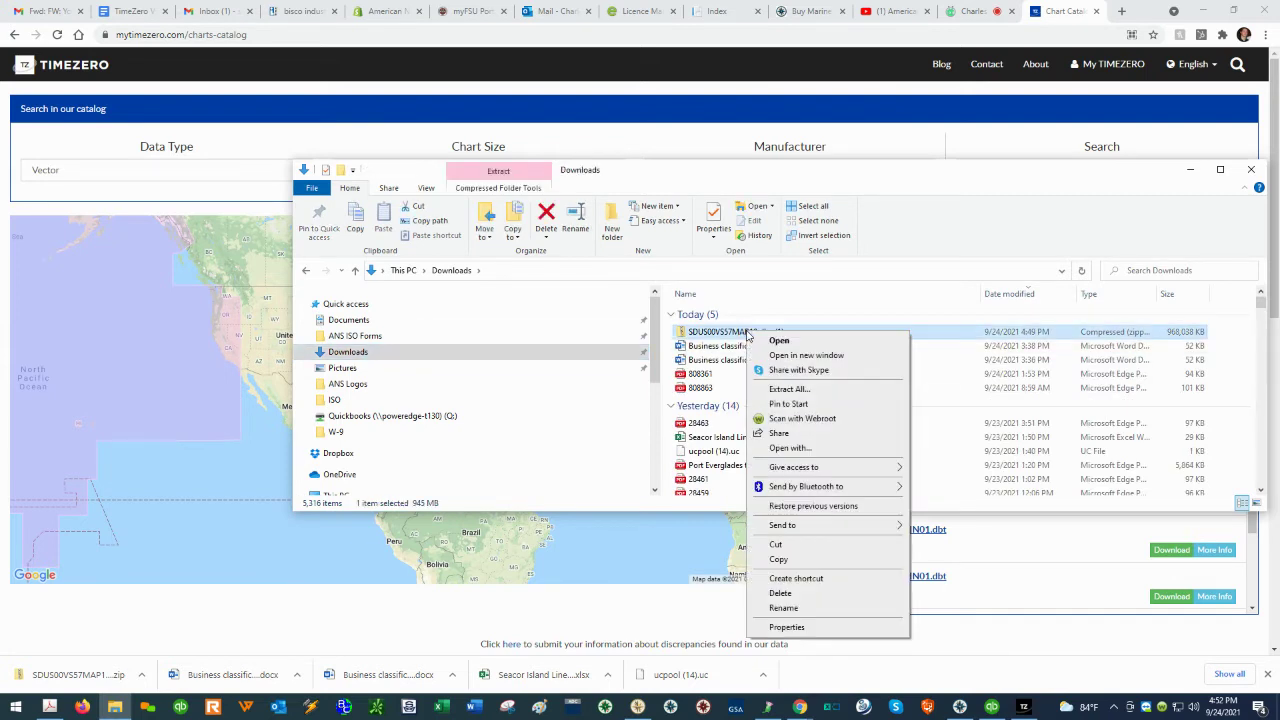
{"action": "left_click", "coordinate": [808, 560]}
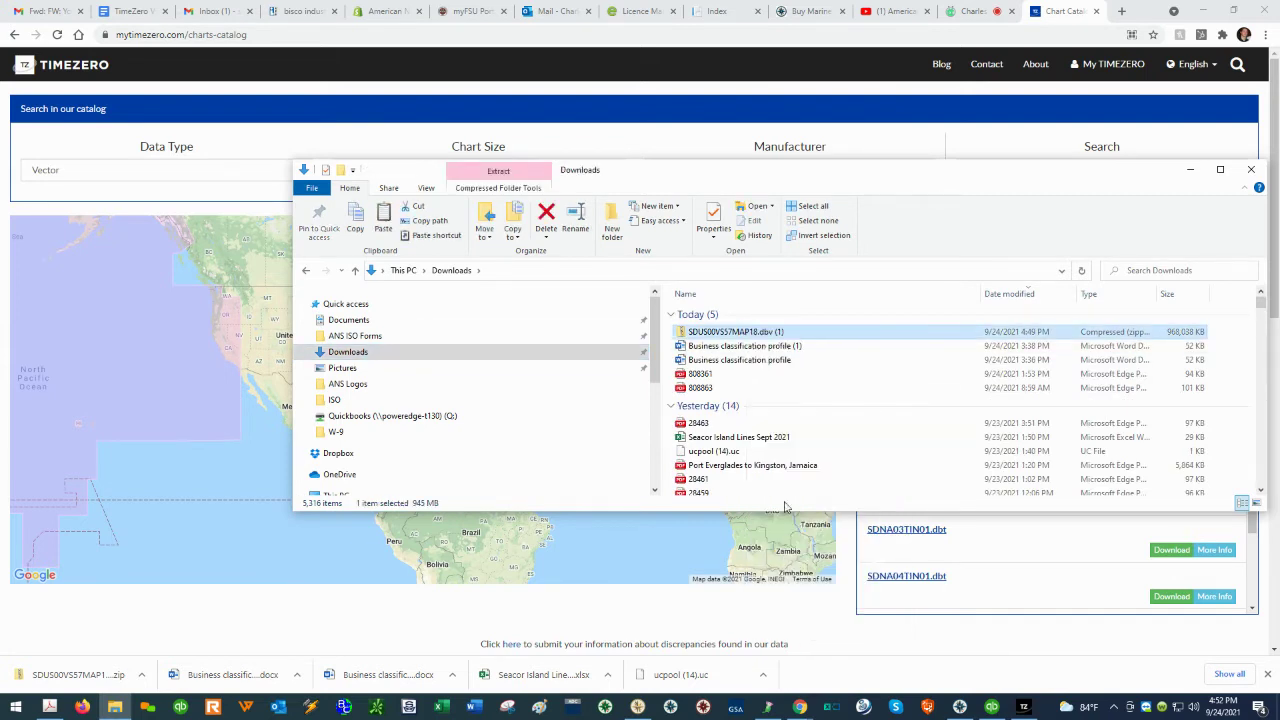
Paste the zipped chart file into Documents > My TimeZero > Downloaded Charts.
{"action": "left_click", "coordinate": [363, 322]}
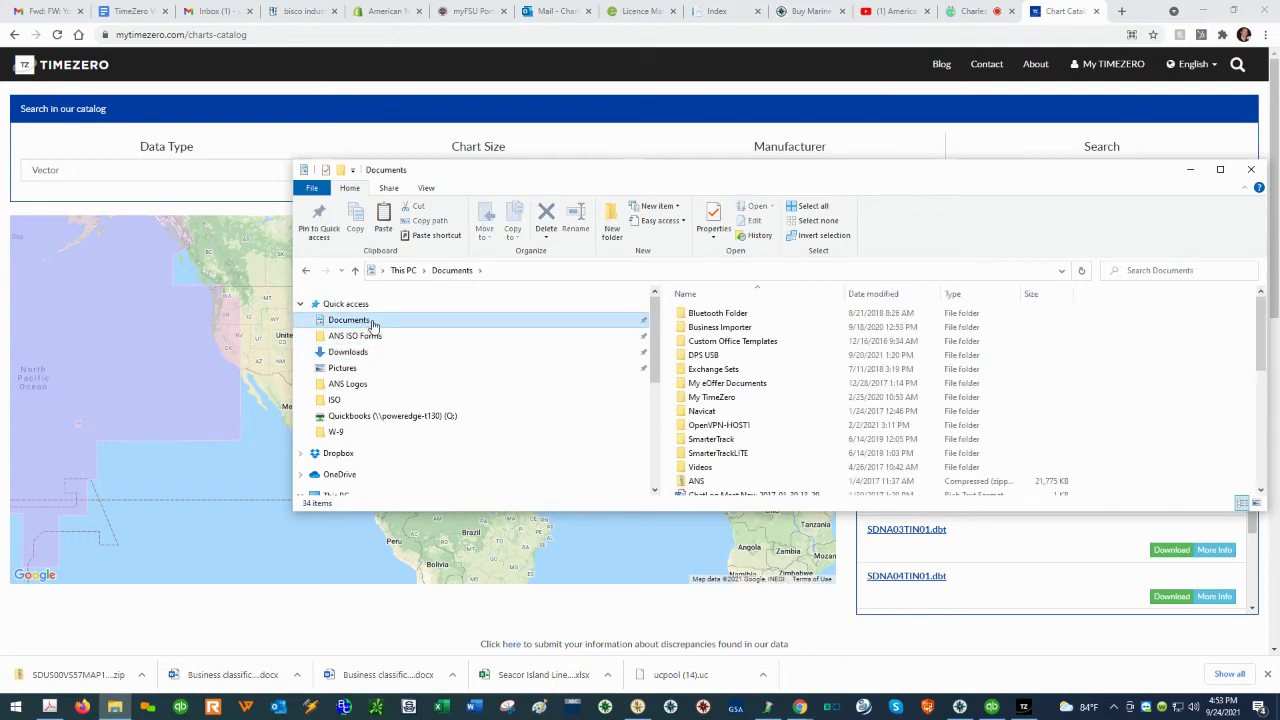
{"action": "double_click", "coordinate": [742, 400]}
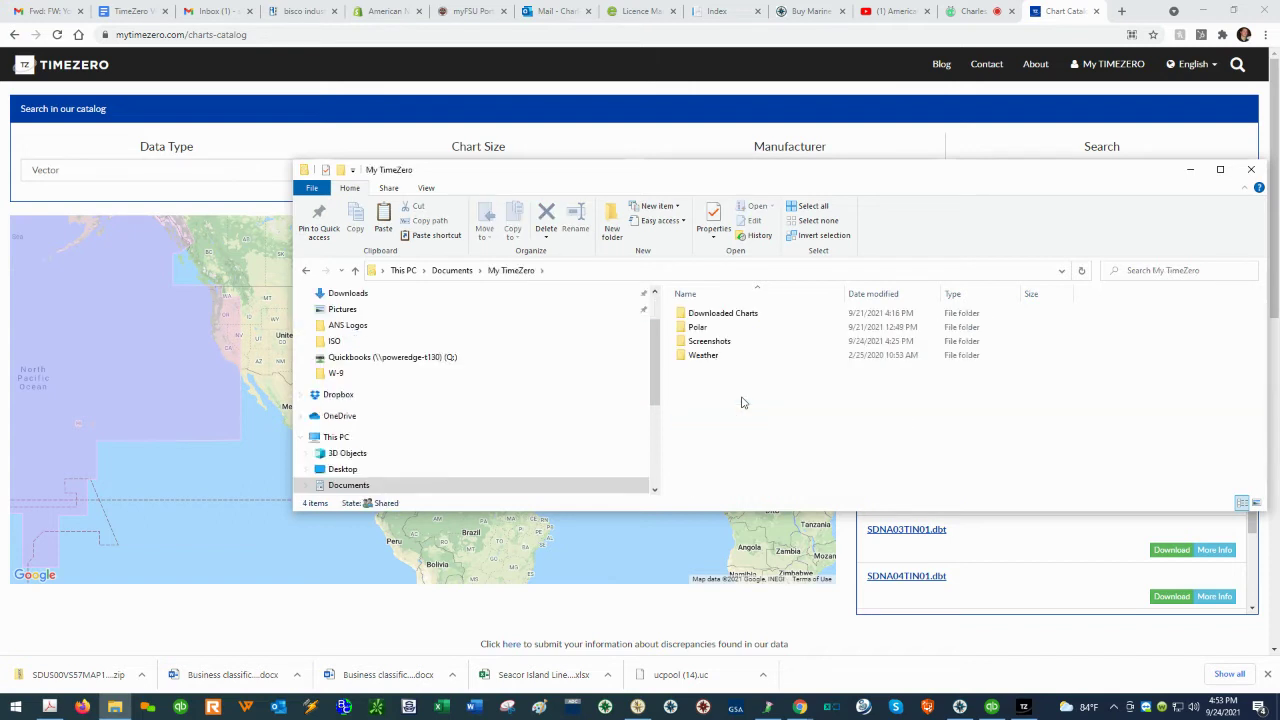
{"action": "double_click", "coordinate": [736, 314]}
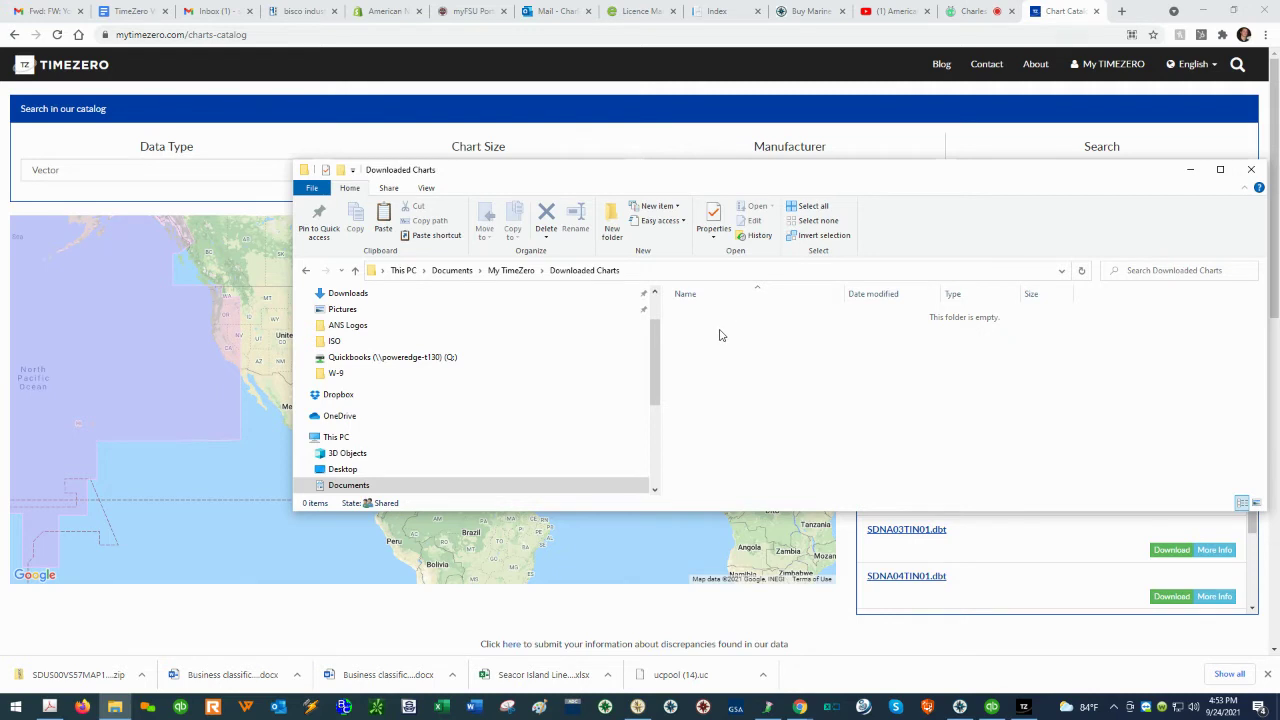
{"action": "right_click", "coordinate": [719, 329]}
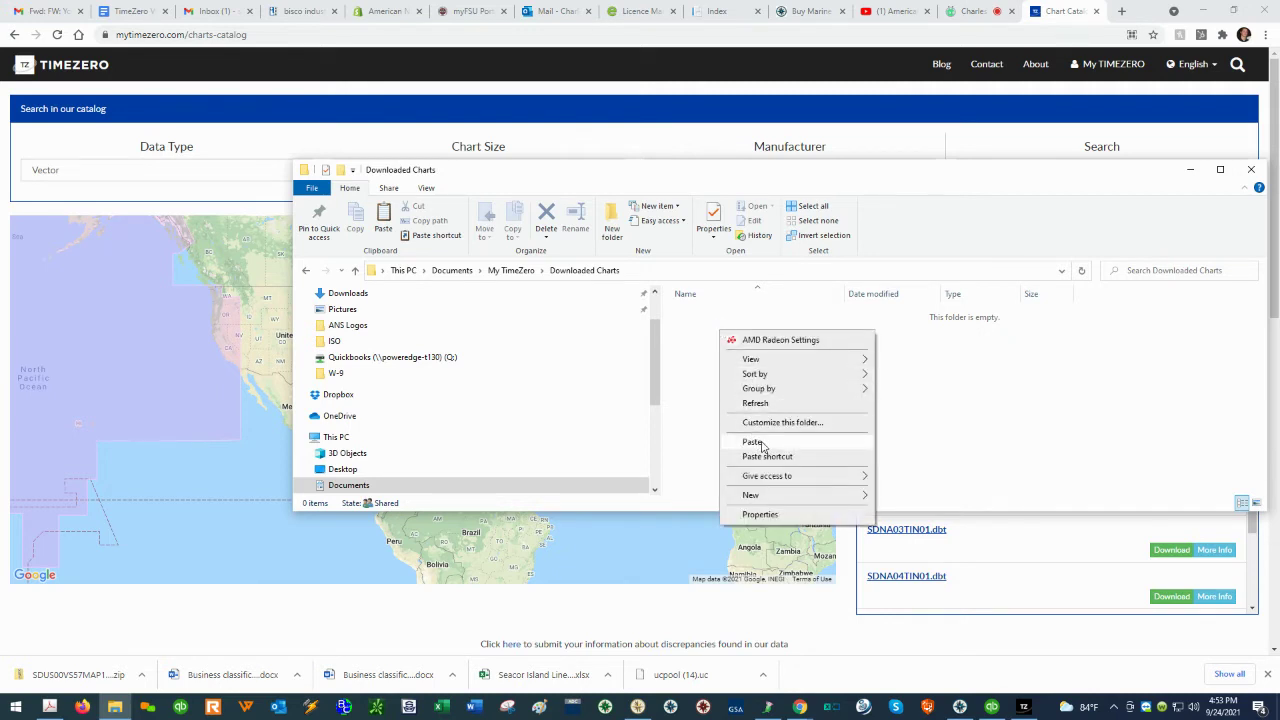
{"action": "left_click", "coordinate": [755, 442]}
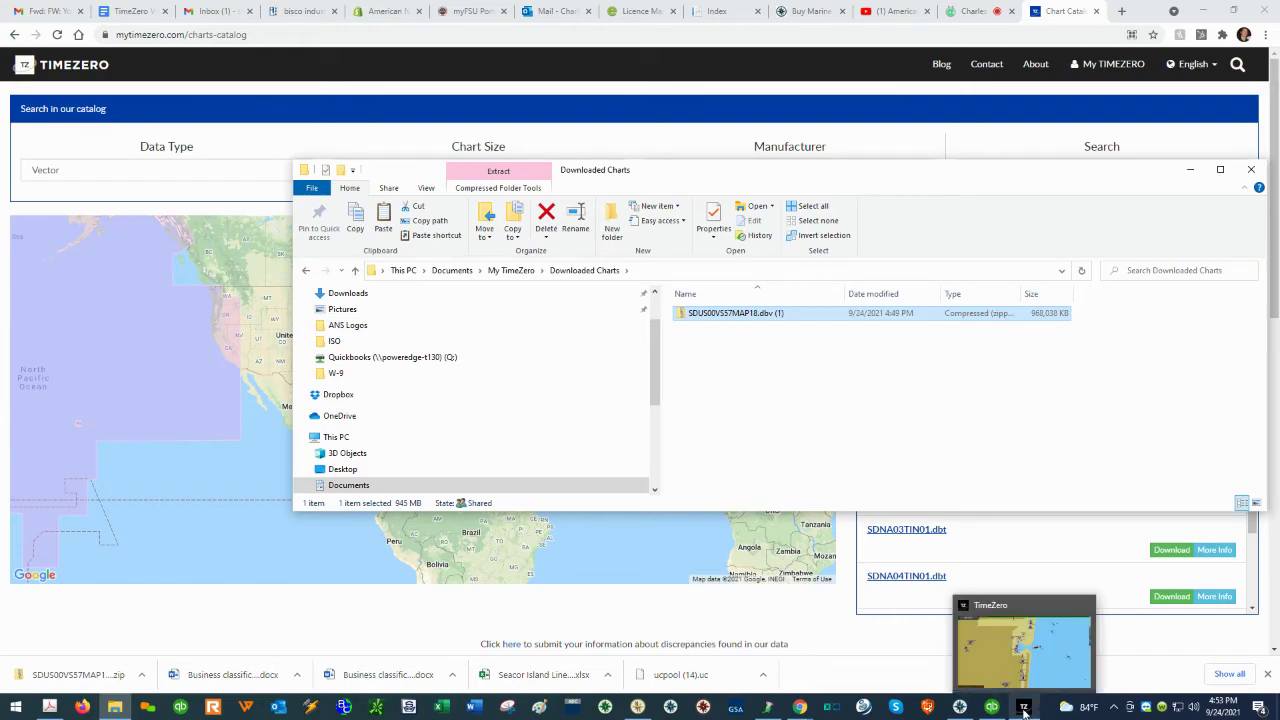
Switch to TimeZero to install the chart from the Downloaded Charts folder and dismiss the installation message.
{"action": "left_click", "coordinate": [1024, 709]}
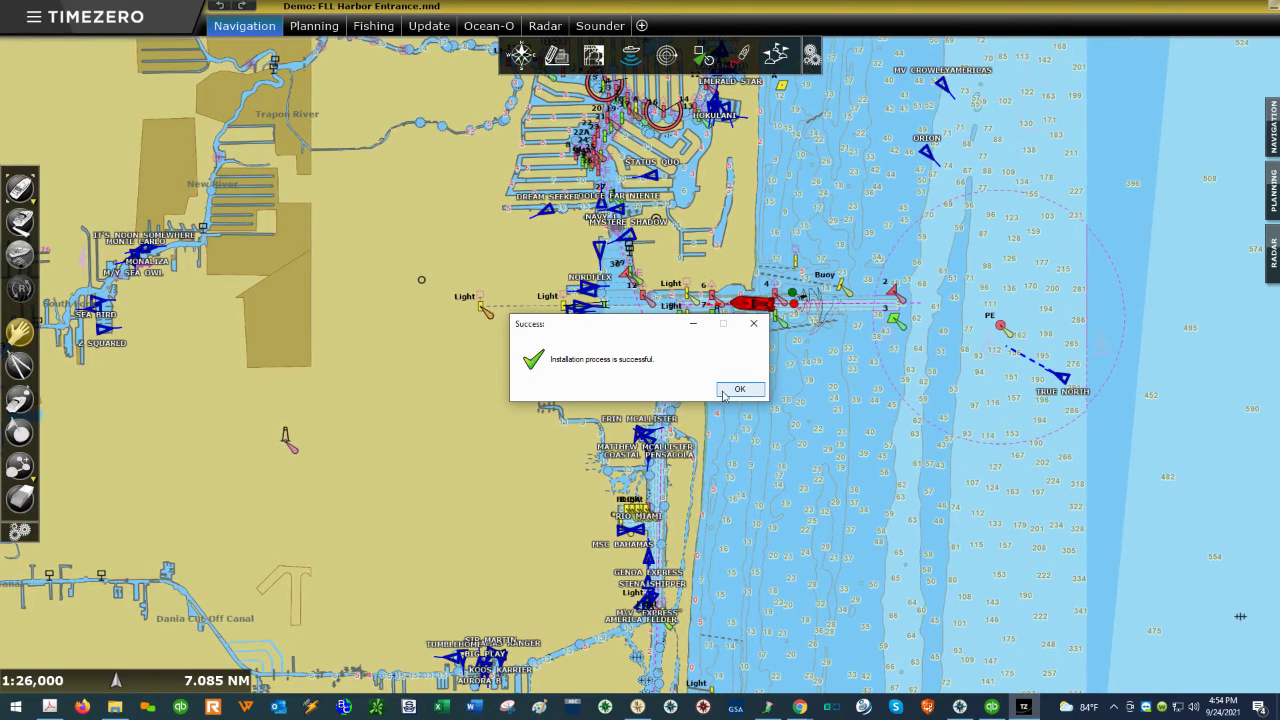
{"action": "left_click", "coordinate": [727, 394]}
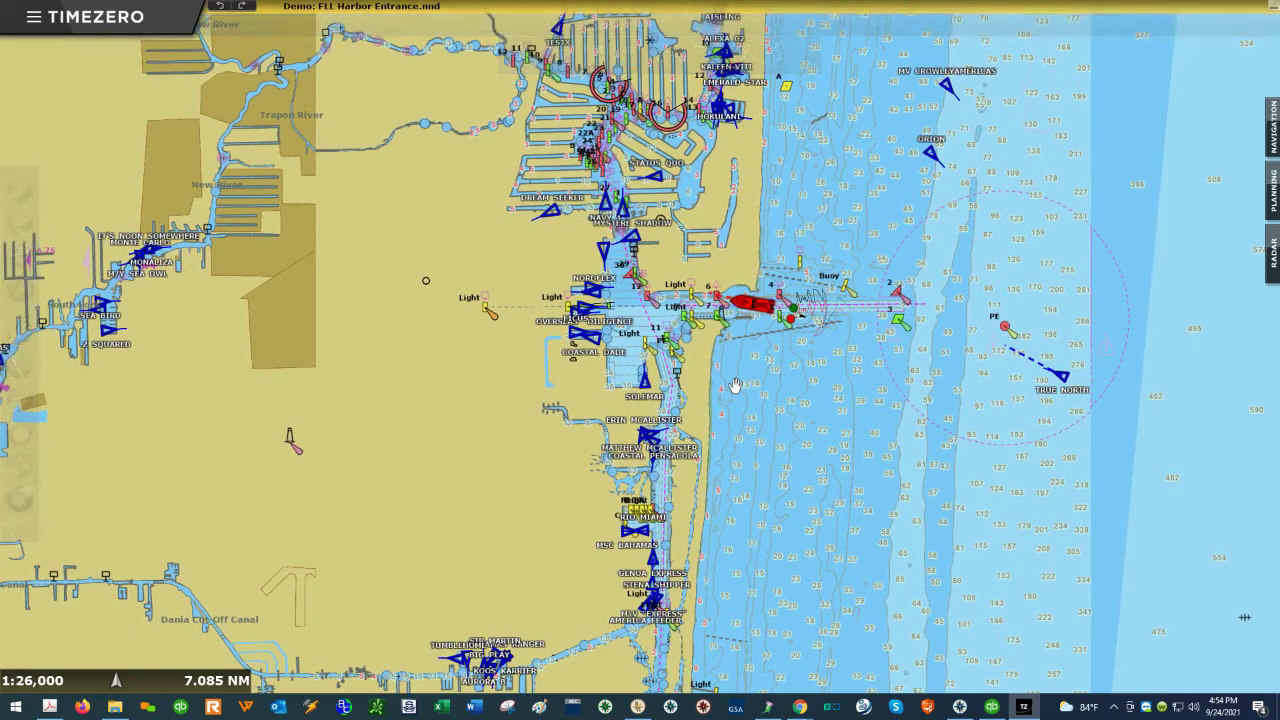
{"action": "mouse_move", "coordinate": [738, 392]}
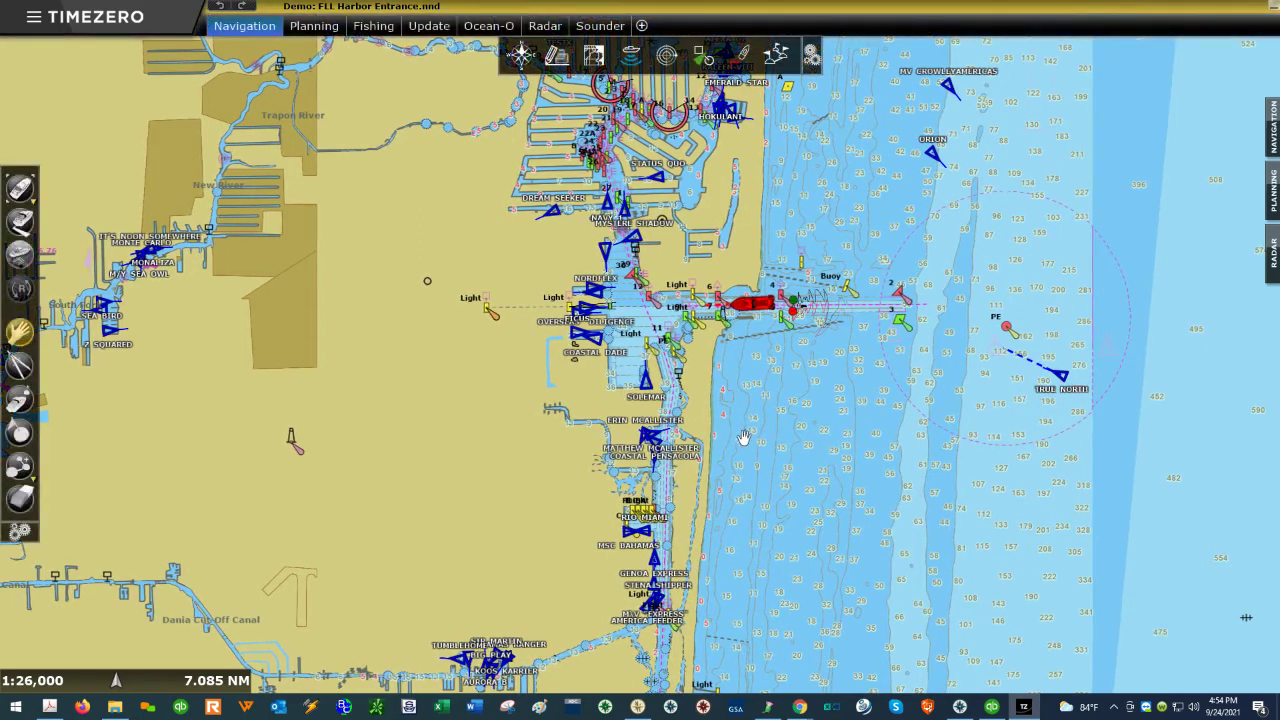
Switch to SPICA, show its chart management and start updating all licensed charts.
{"action": "left_click", "coordinate": [961, 708]}
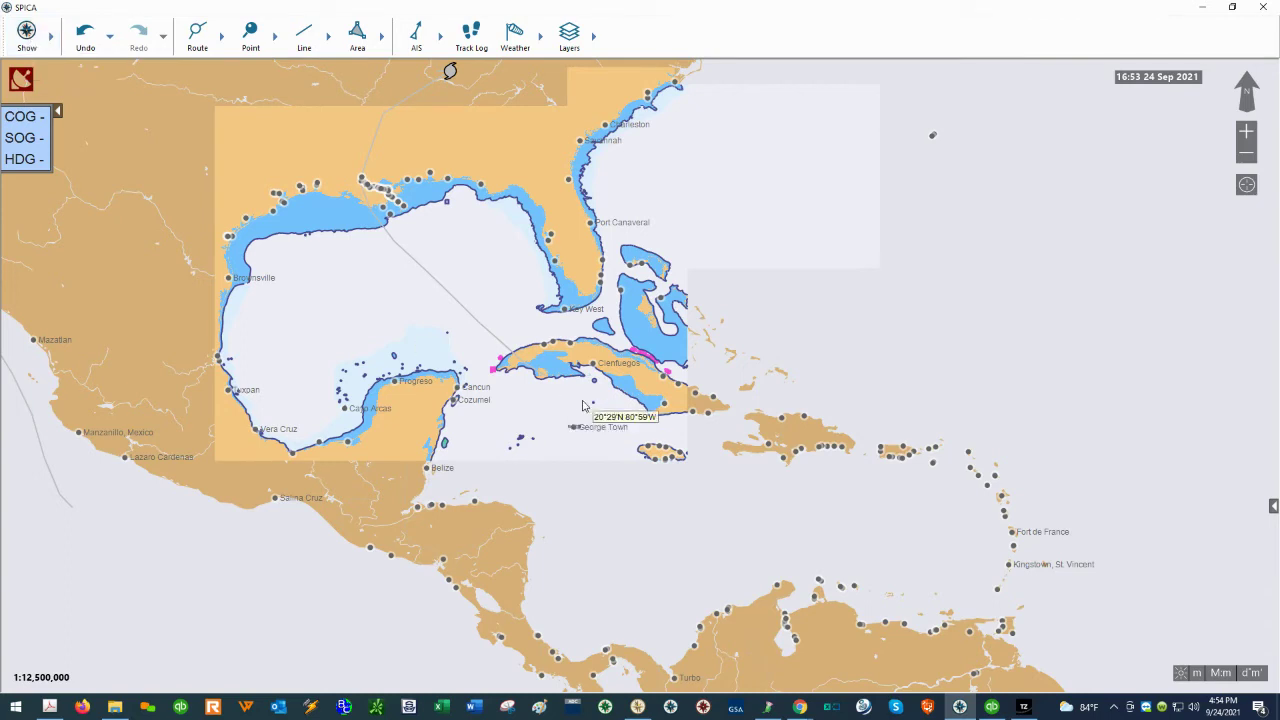
{"action": "left_click", "coordinate": [27, 34]}
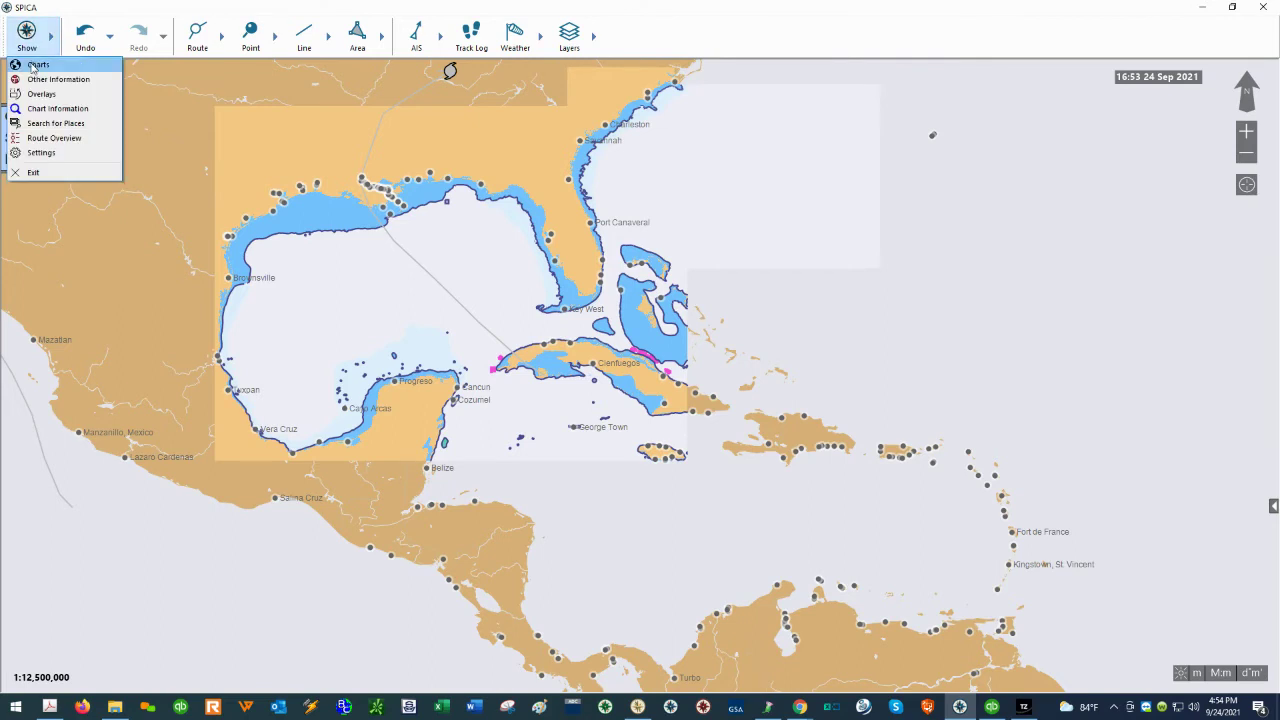
{"action": "left_click", "coordinate": [40, 65]}
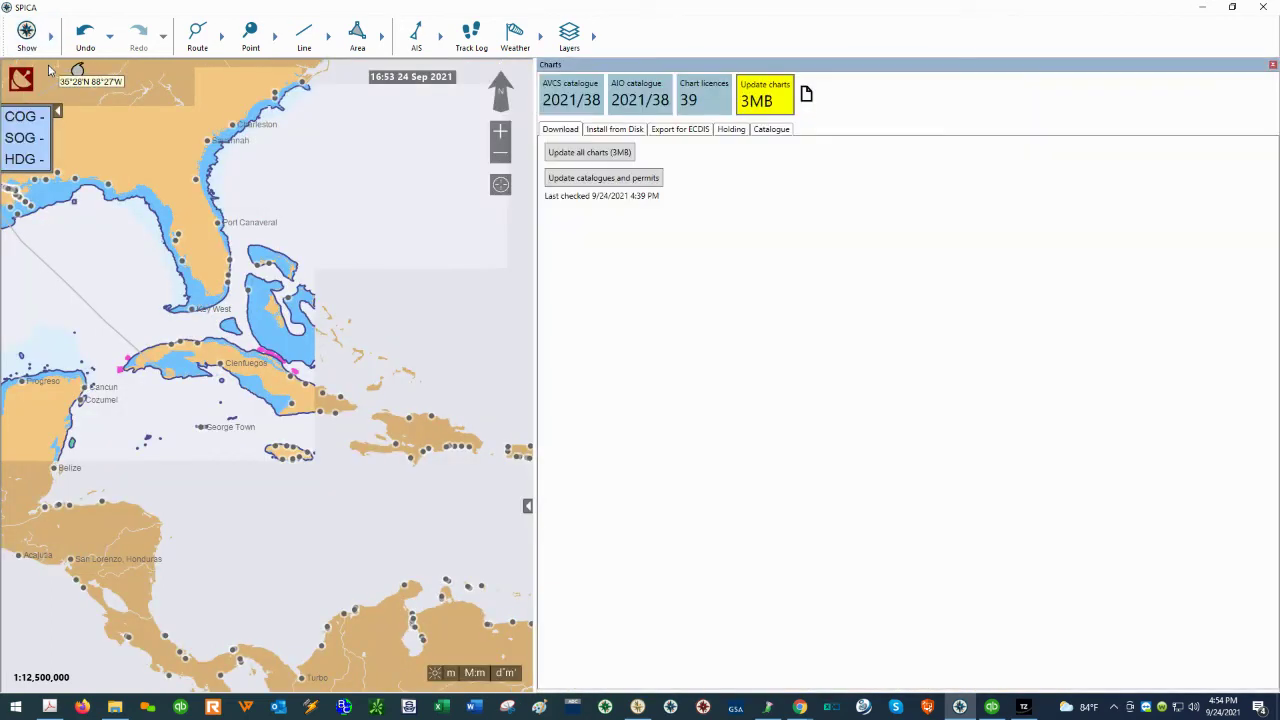
{"action": "left_click", "coordinate": [770, 104]}
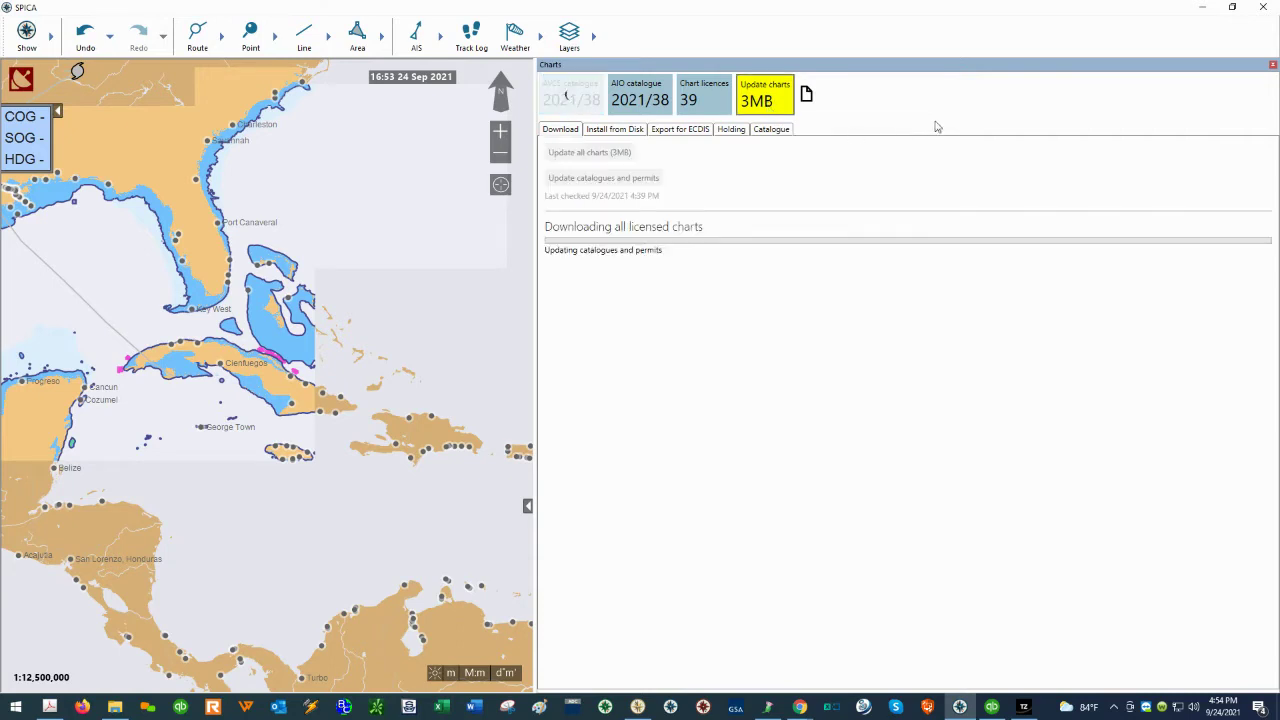
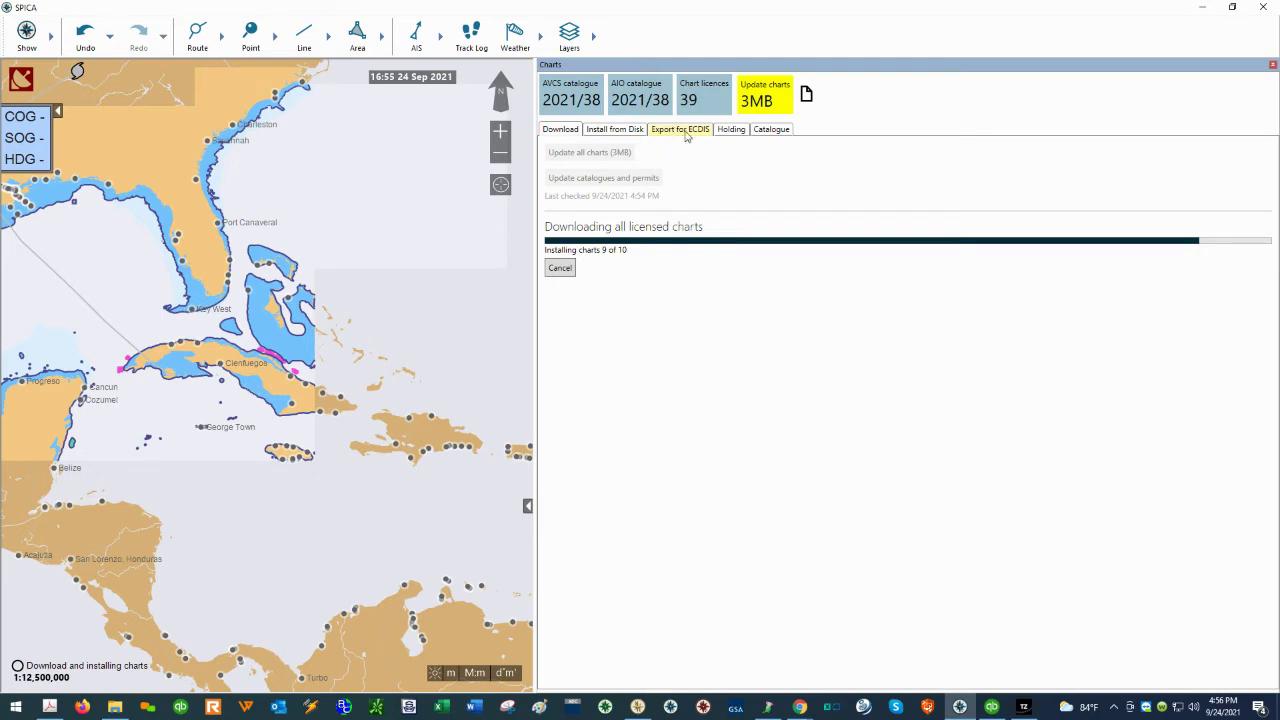
Export the updated charts for ECDIS as an AVCS exchange set to the AVCS Exchange Sets folder on the desktop.
{"action": "left_click", "coordinate": [687, 132]}
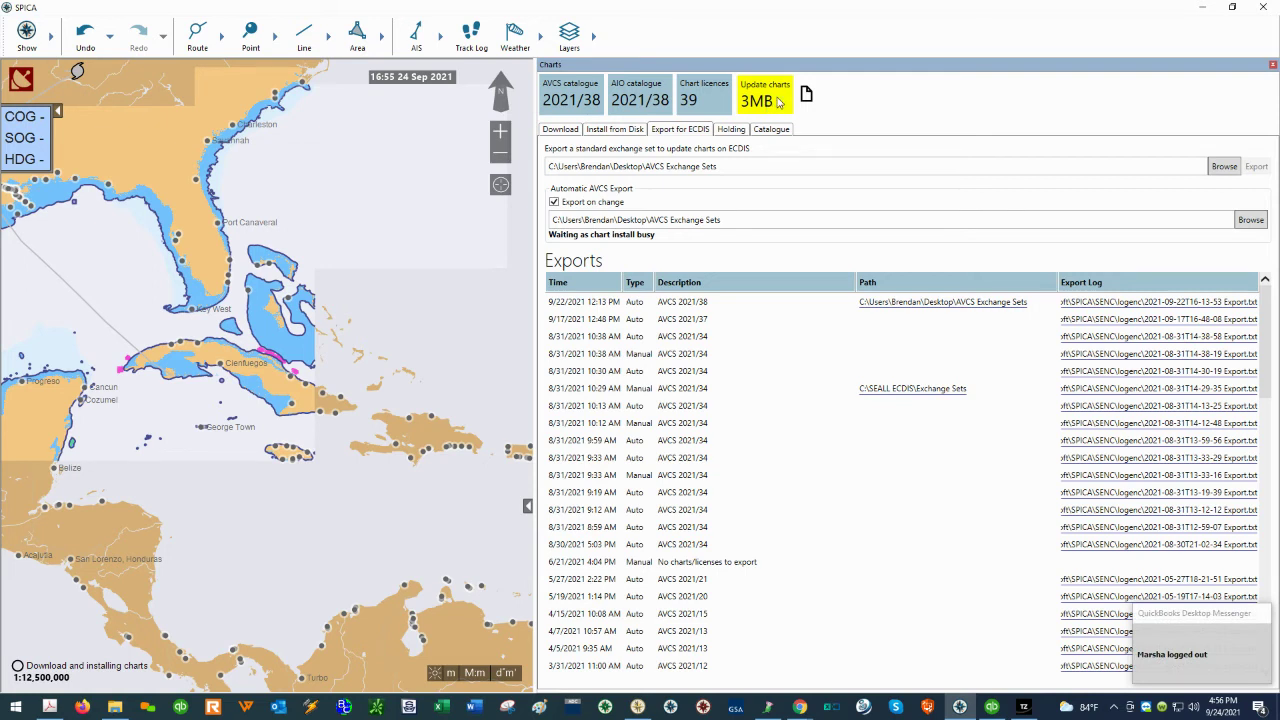
{"action": "left_click", "coordinate": [574, 136]}
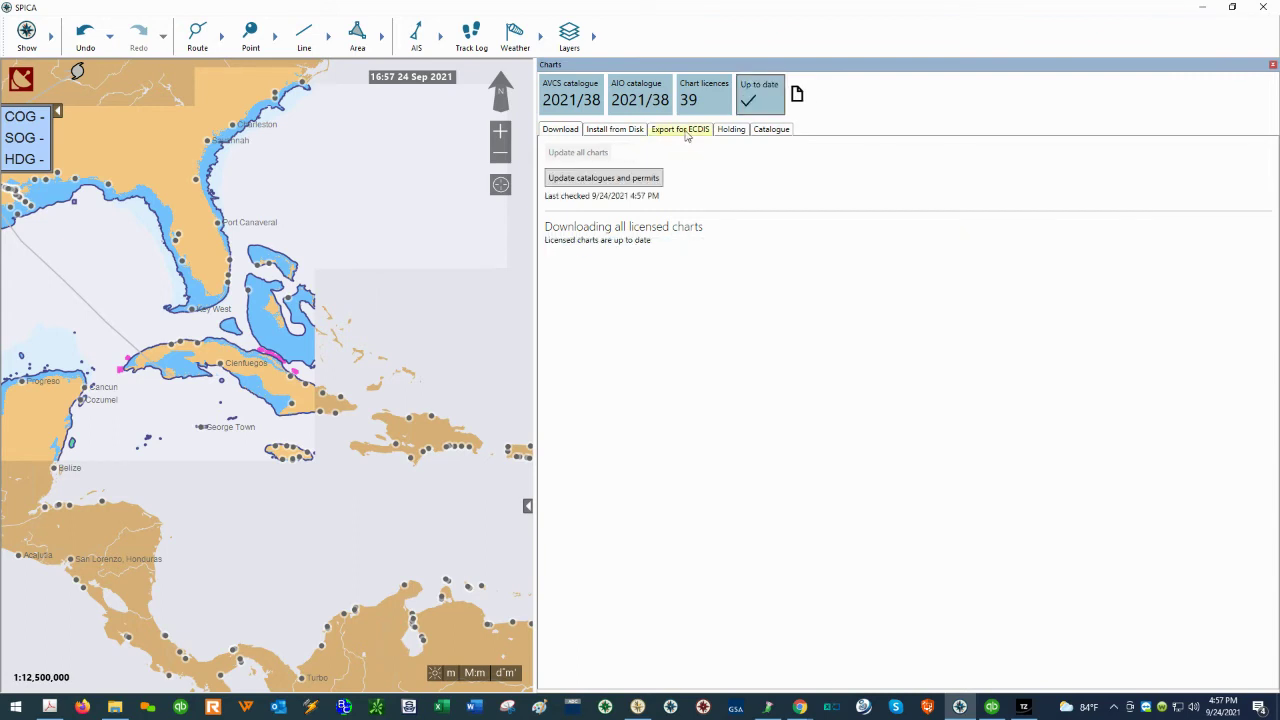
{"action": "left_click", "coordinate": [684, 130]}
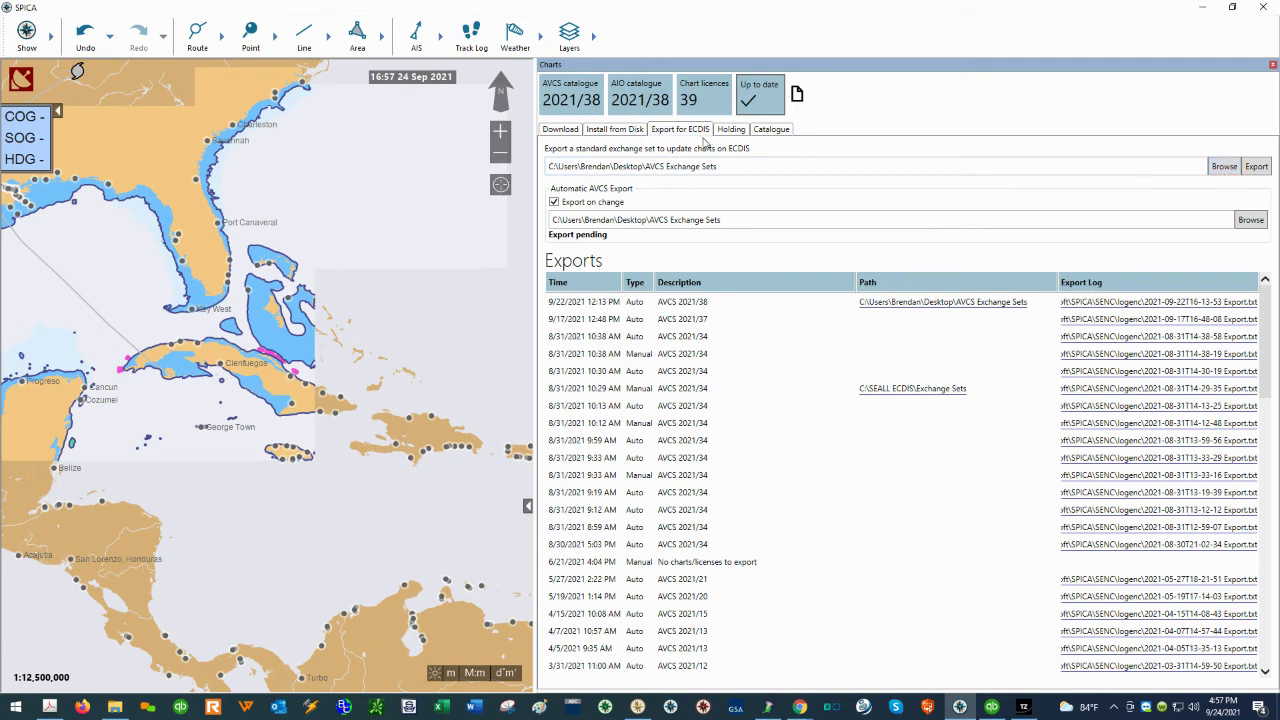
{"action": "left_click", "coordinate": [1224, 167]}
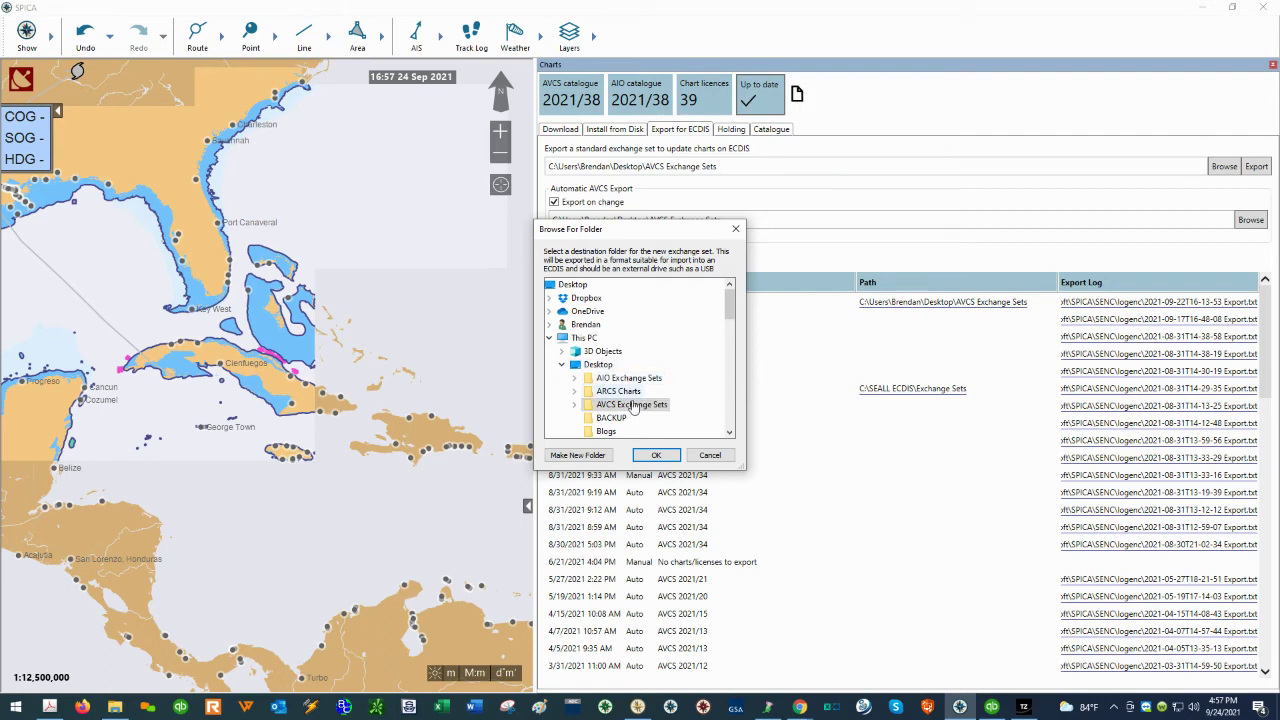
{"action": "left_click", "coordinate": [656, 455]}
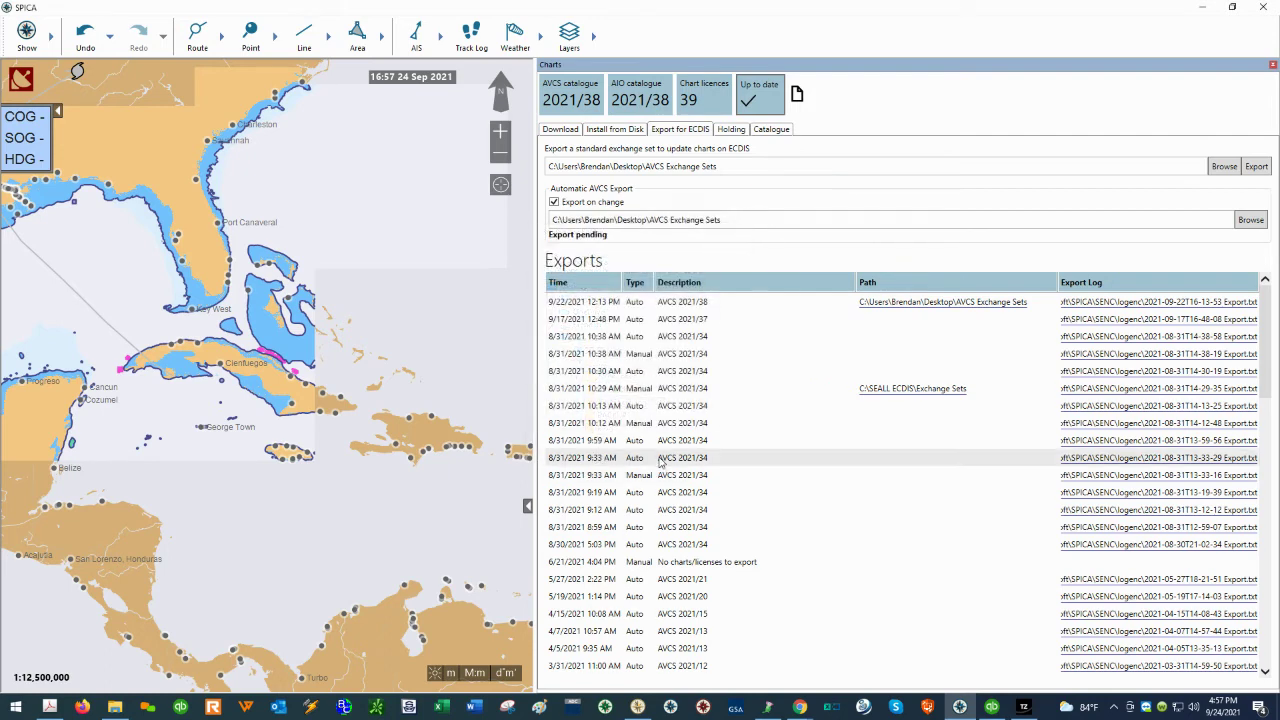
{"action": "left_click", "coordinate": [1265, 170]}
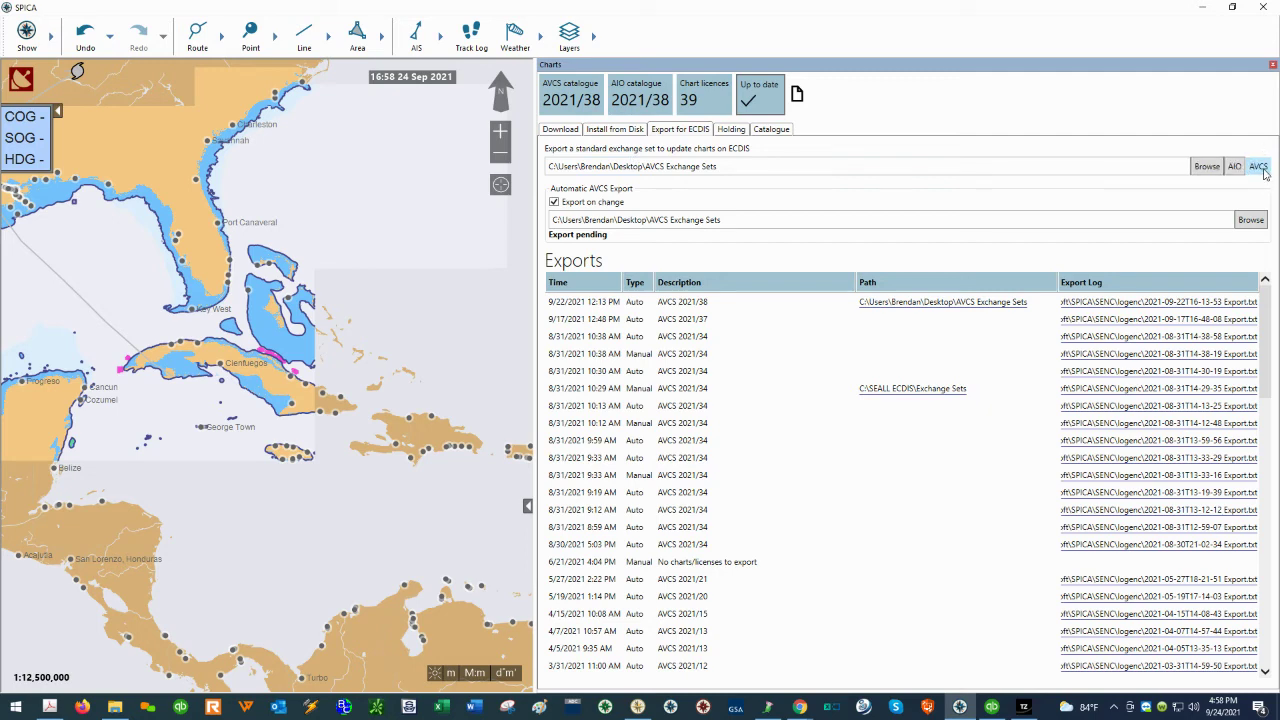
{"action": "left_click", "coordinate": [1258, 167]}
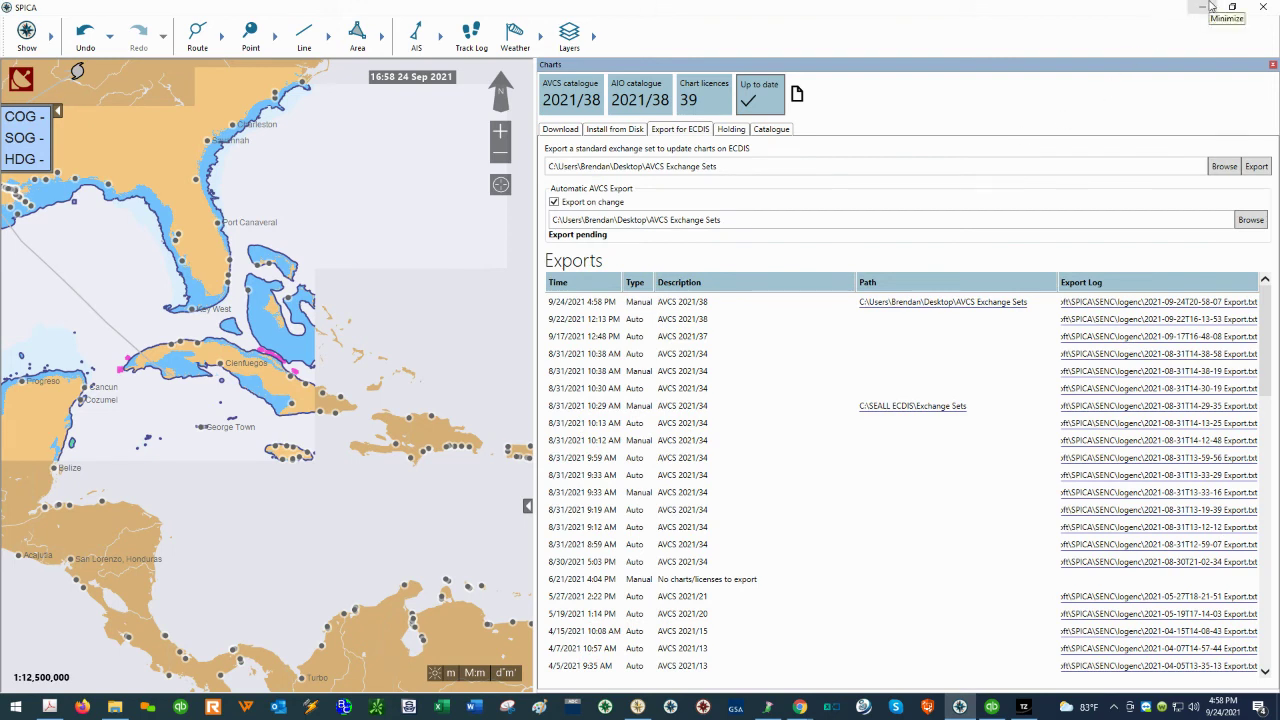
Switch to TimeZero and show the S-63 permits in the ENC management.
{"action": "left_click", "coordinate": [1210, 7]}
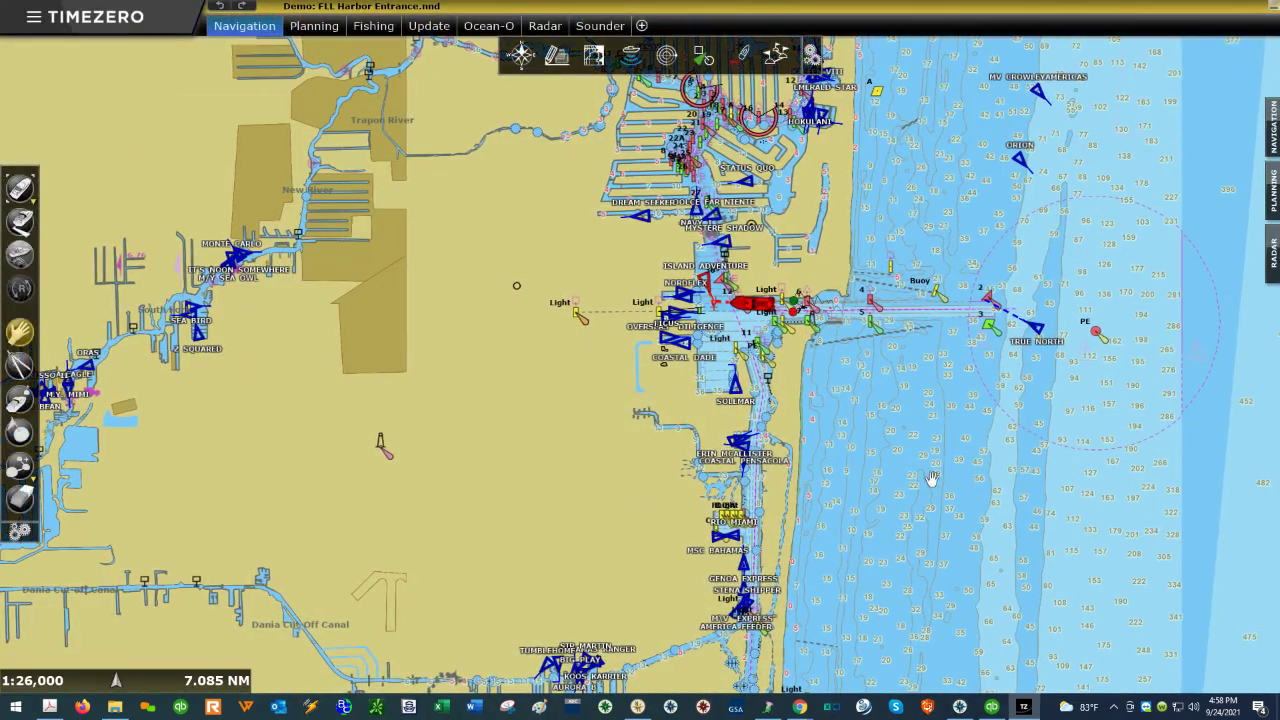
{"action": "left_click", "coordinate": [33, 19]}
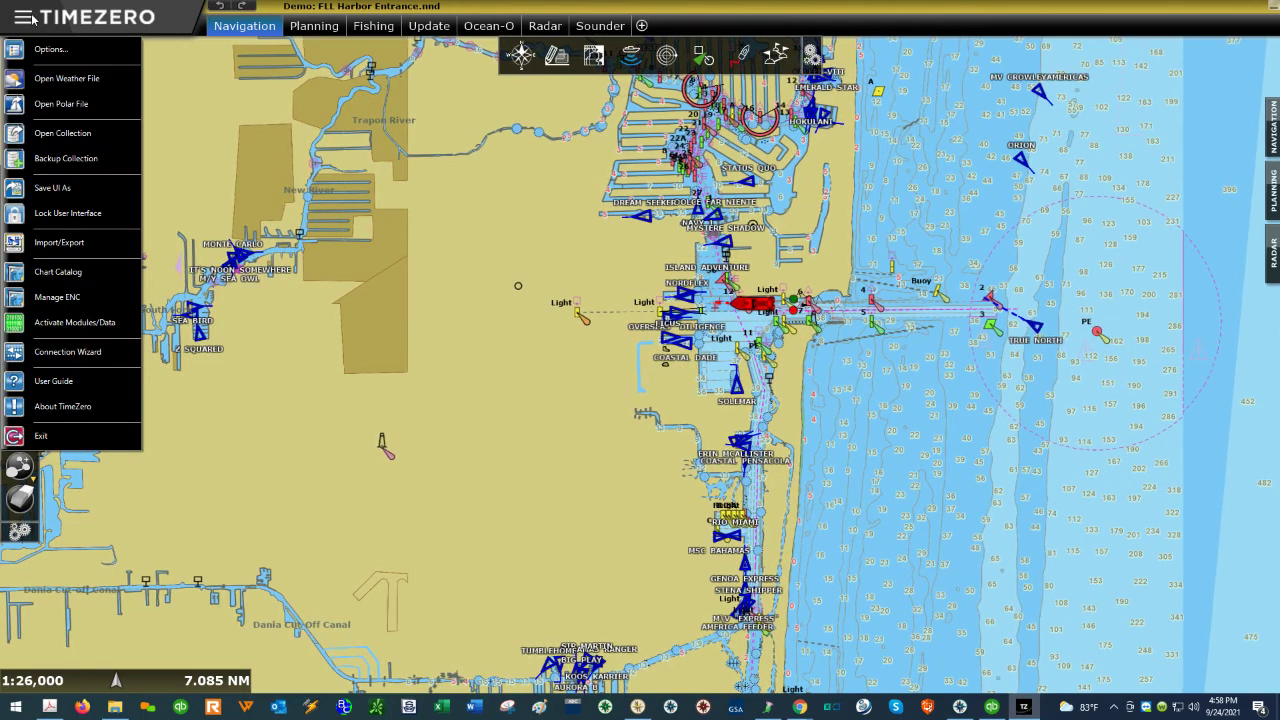
{"action": "left_click", "coordinate": [93, 304]}
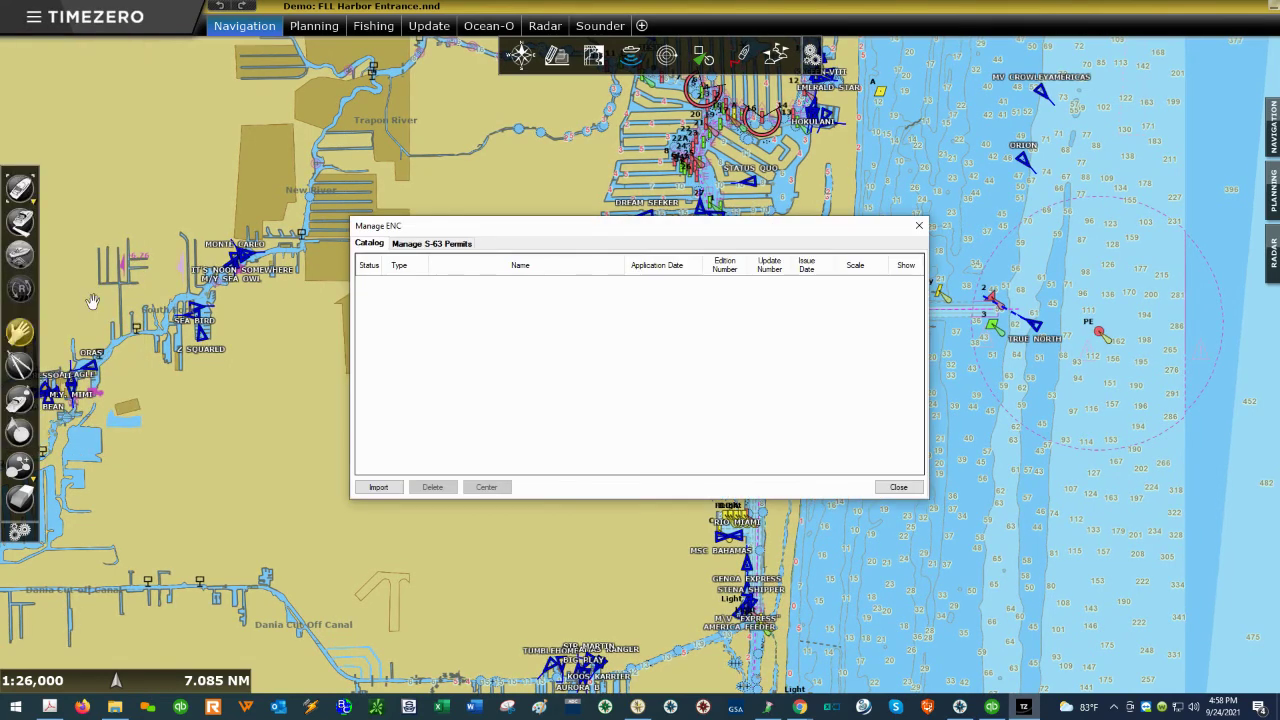
{"action": "left_click", "coordinate": [436, 246]}
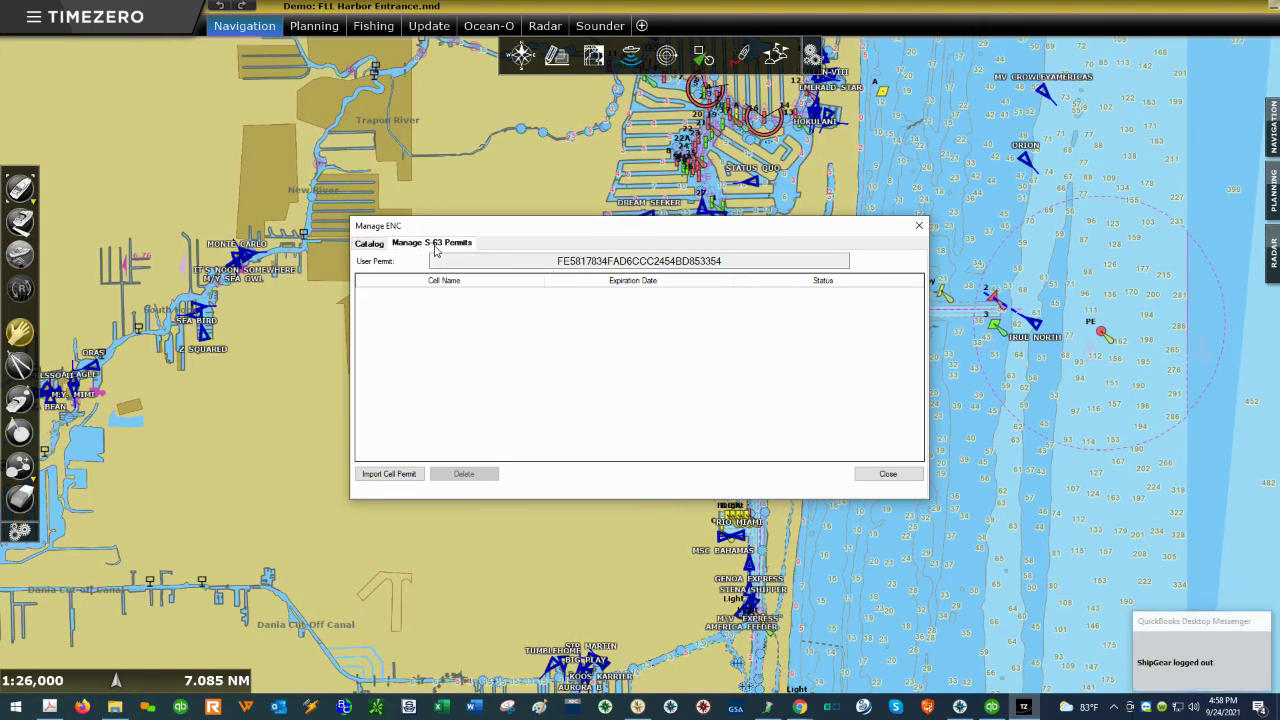
Import the PERMIT cell permit file from Desktop > AVCS Exchange Sets > Permits > Full > RESERVE, then review and dismiss the import results.
{"action": "left_click", "coordinate": [402, 476]}
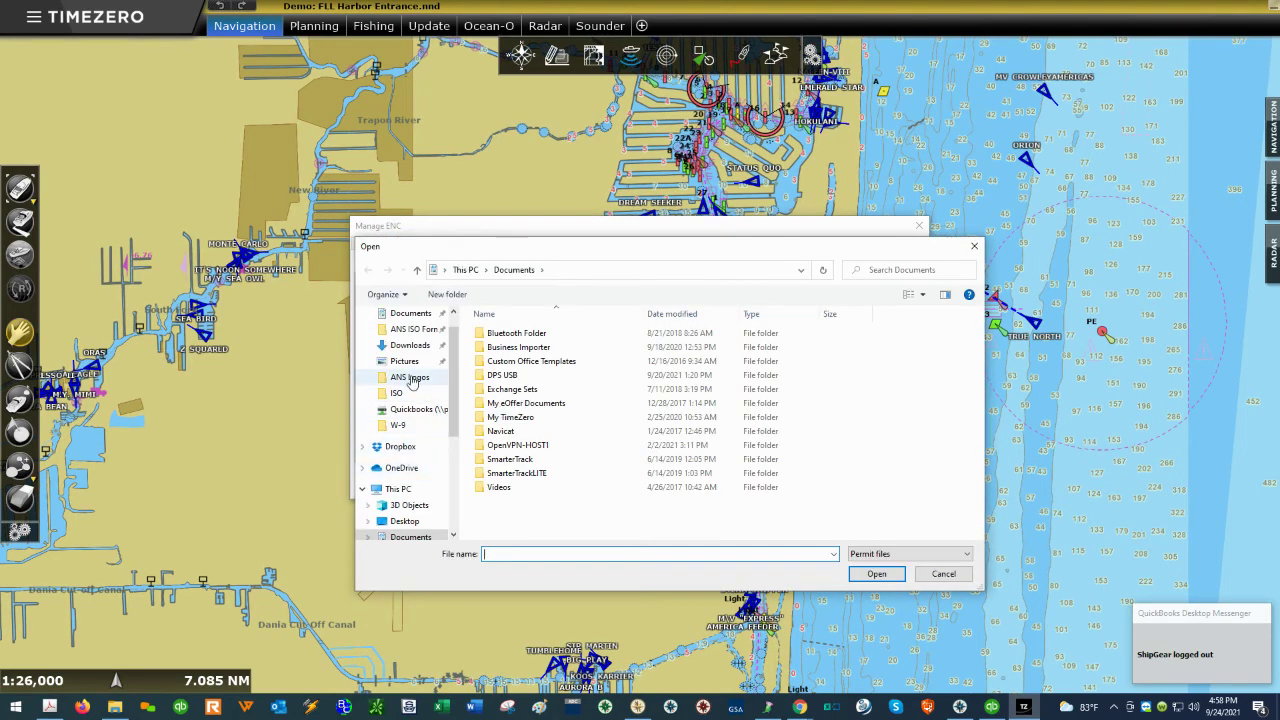
{"action": "left_click", "coordinate": [405, 521]}
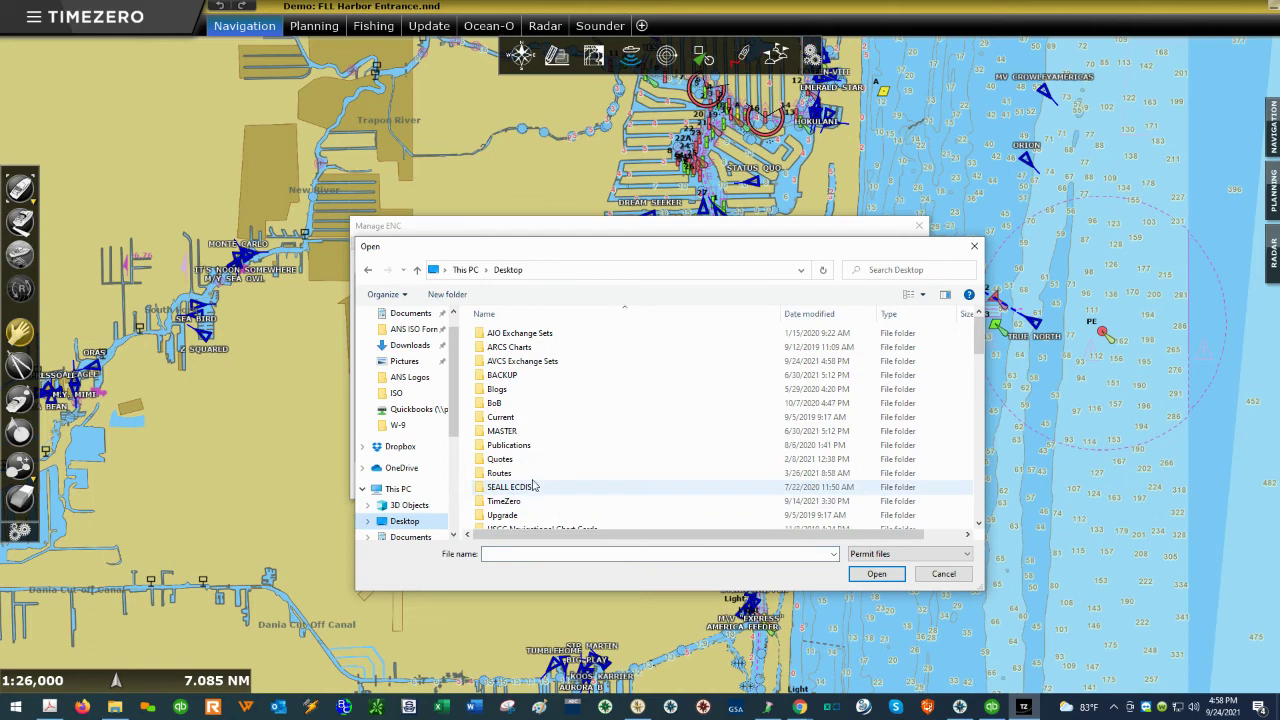
{"action": "double_click", "coordinate": [542, 366]}
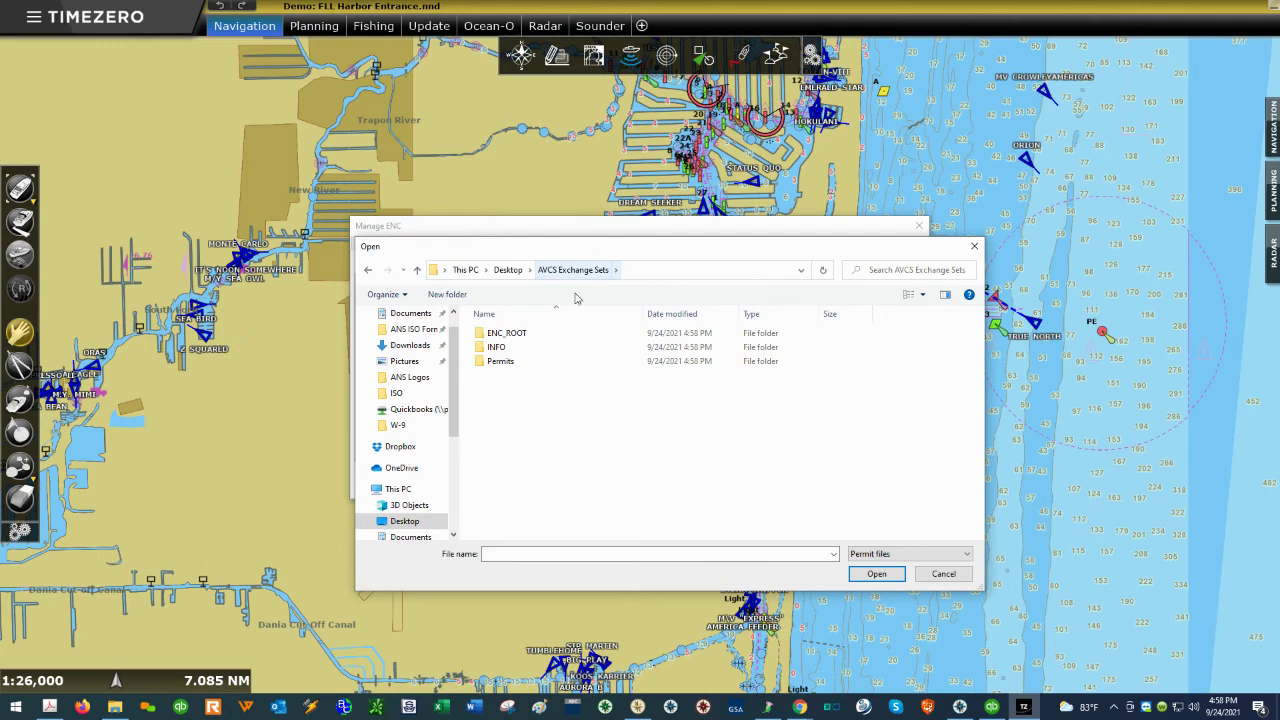
{"action": "double_click", "coordinate": [507, 362]}
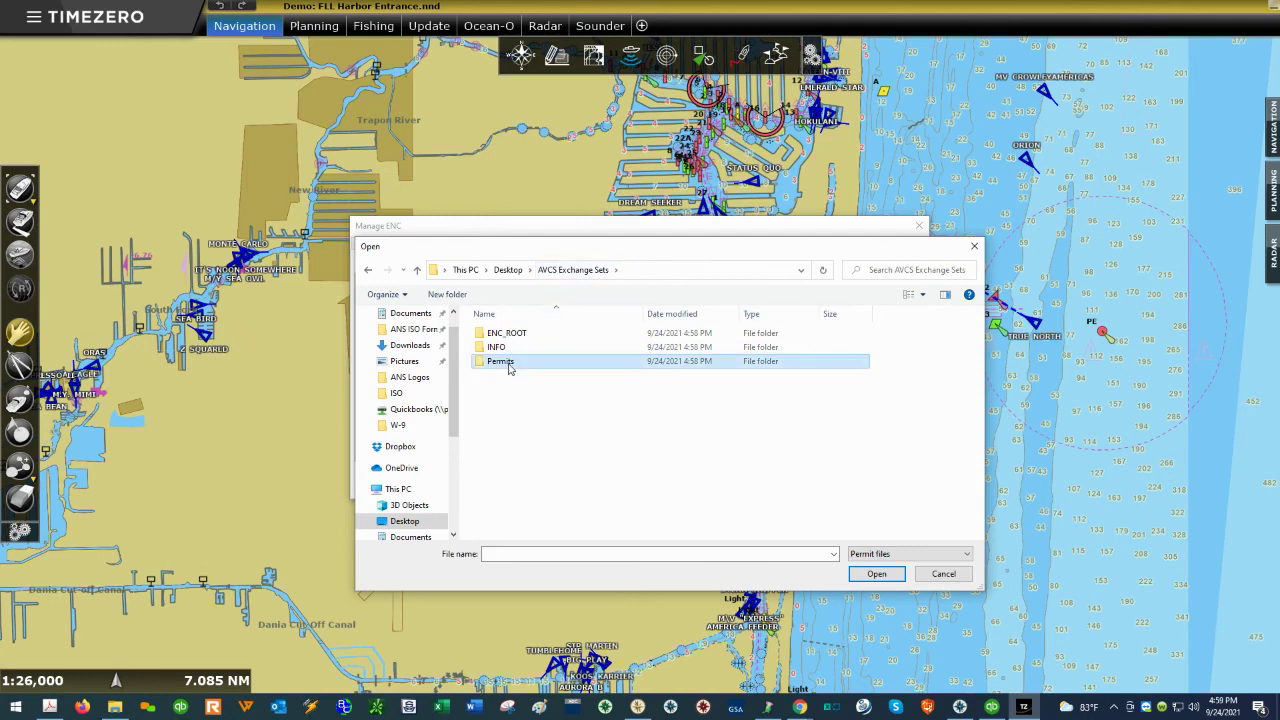
{"action": "double_click", "coordinate": [503, 338]}
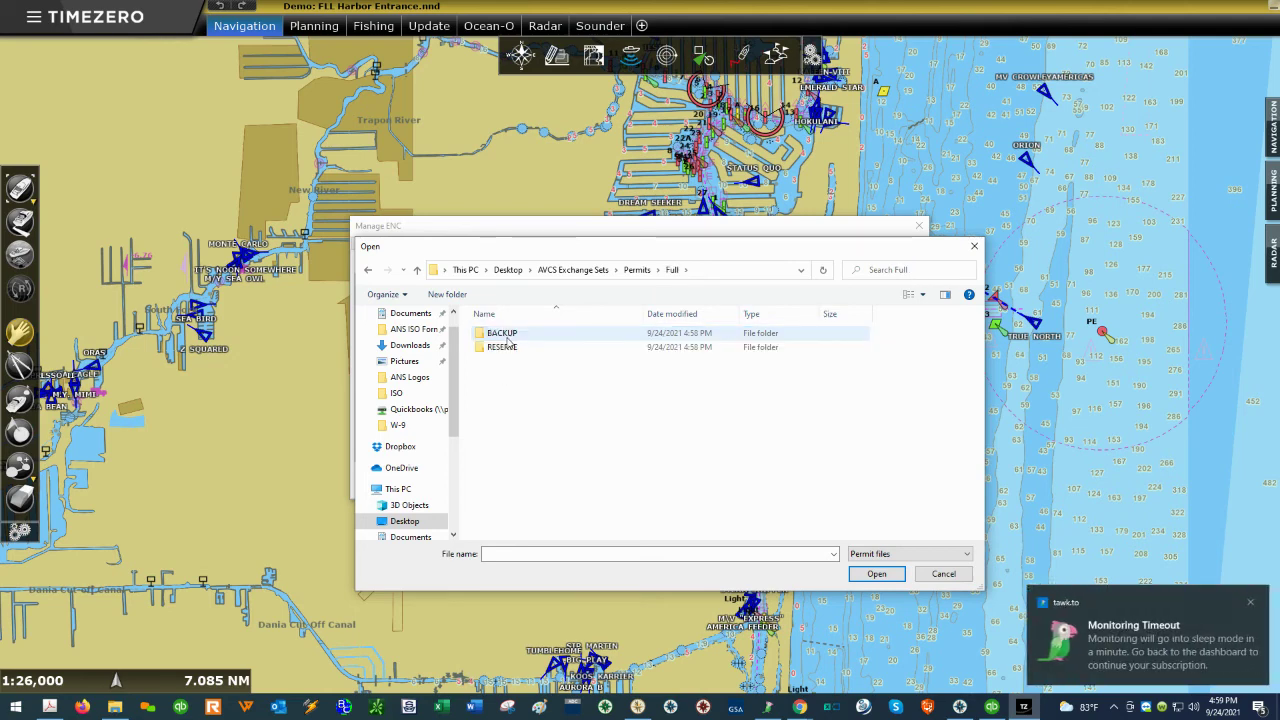
{"action": "left_click", "coordinate": [1246, 601]}
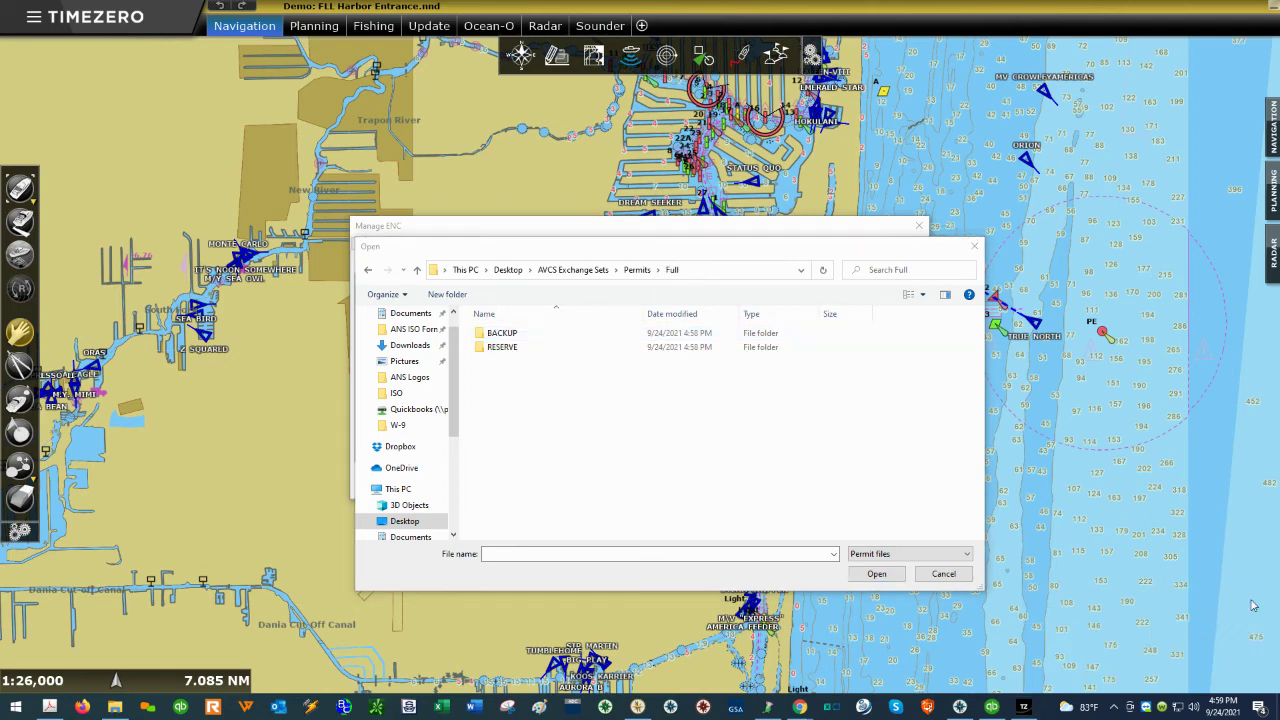
{"action": "double_click", "coordinate": [514, 347]}
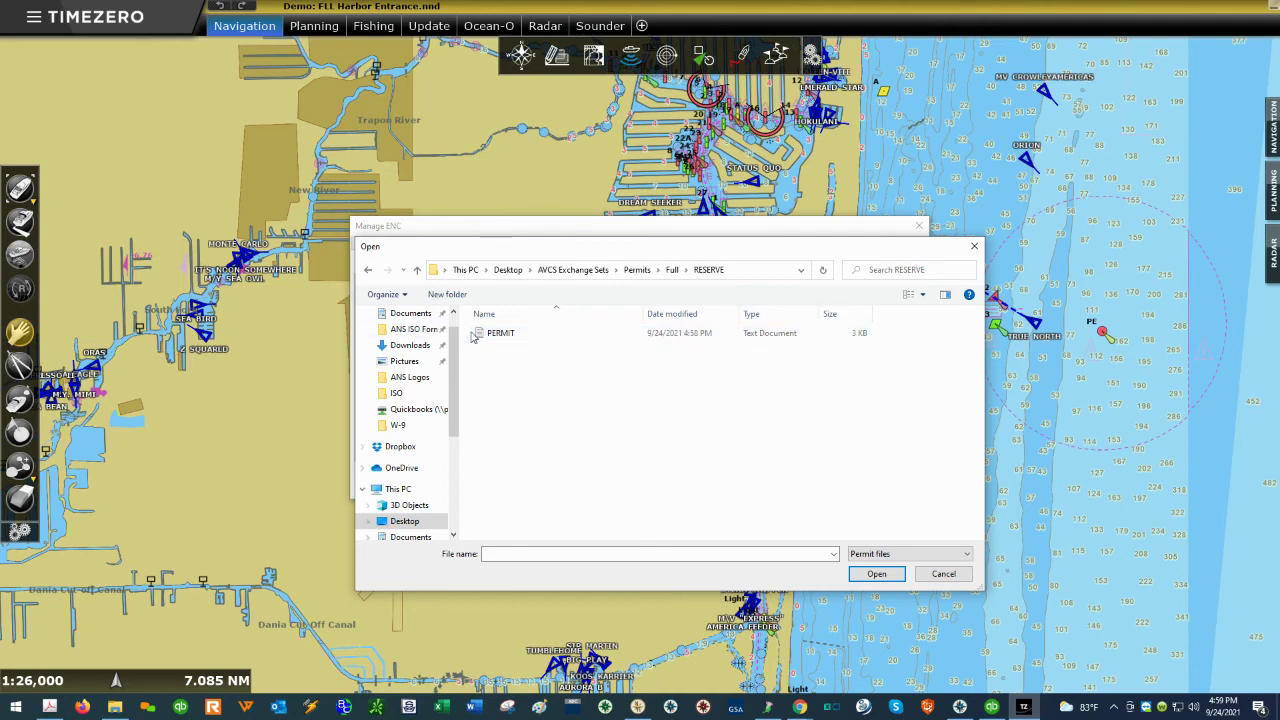
{"action": "double_click", "coordinate": [506, 338]}
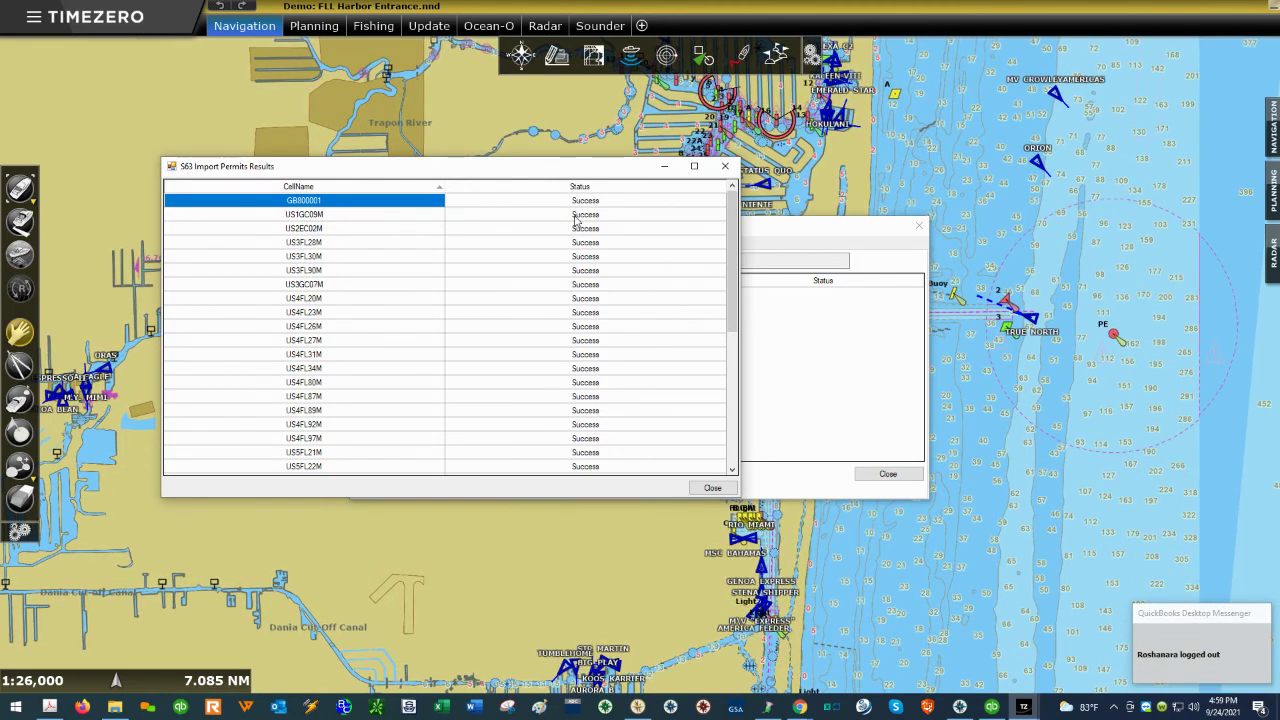
{"action": "scroll", "coordinate": [576, 345], "scroll_direction": "down", "scroll_amount": 6}
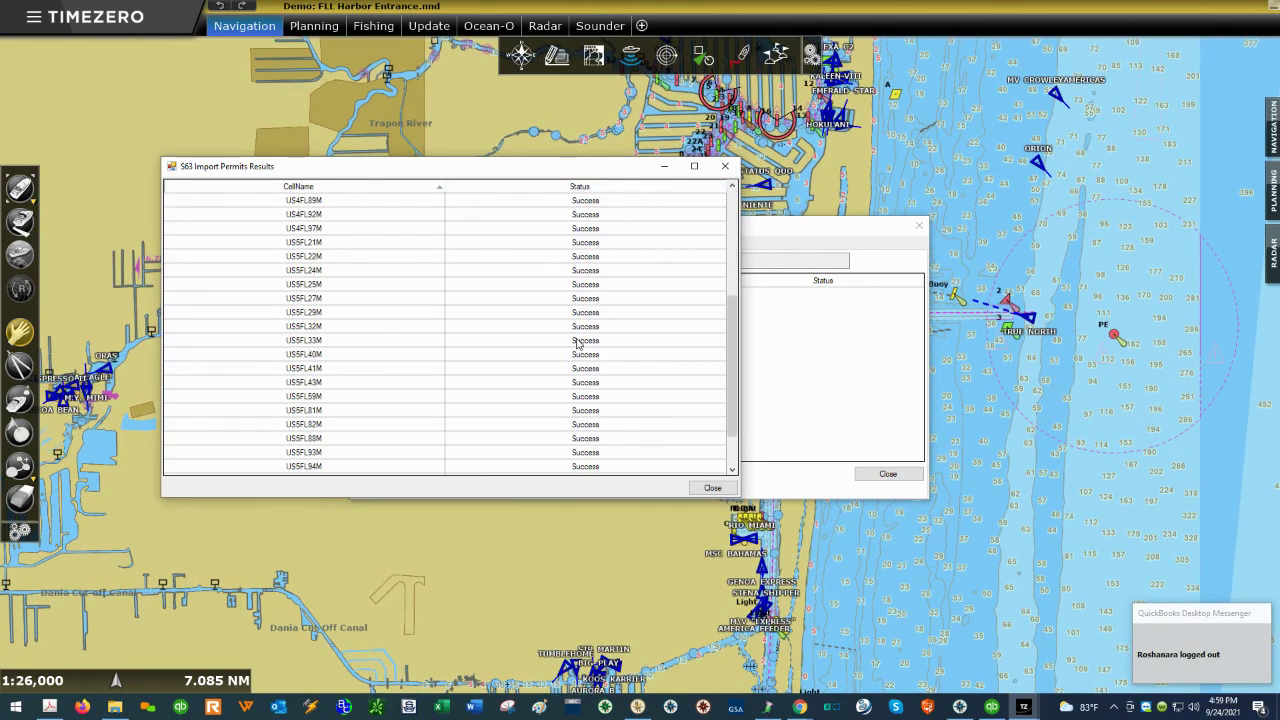
{"action": "scroll", "coordinate": [576, 345], "scroll_direction": "up", "scroll_amount": 6}
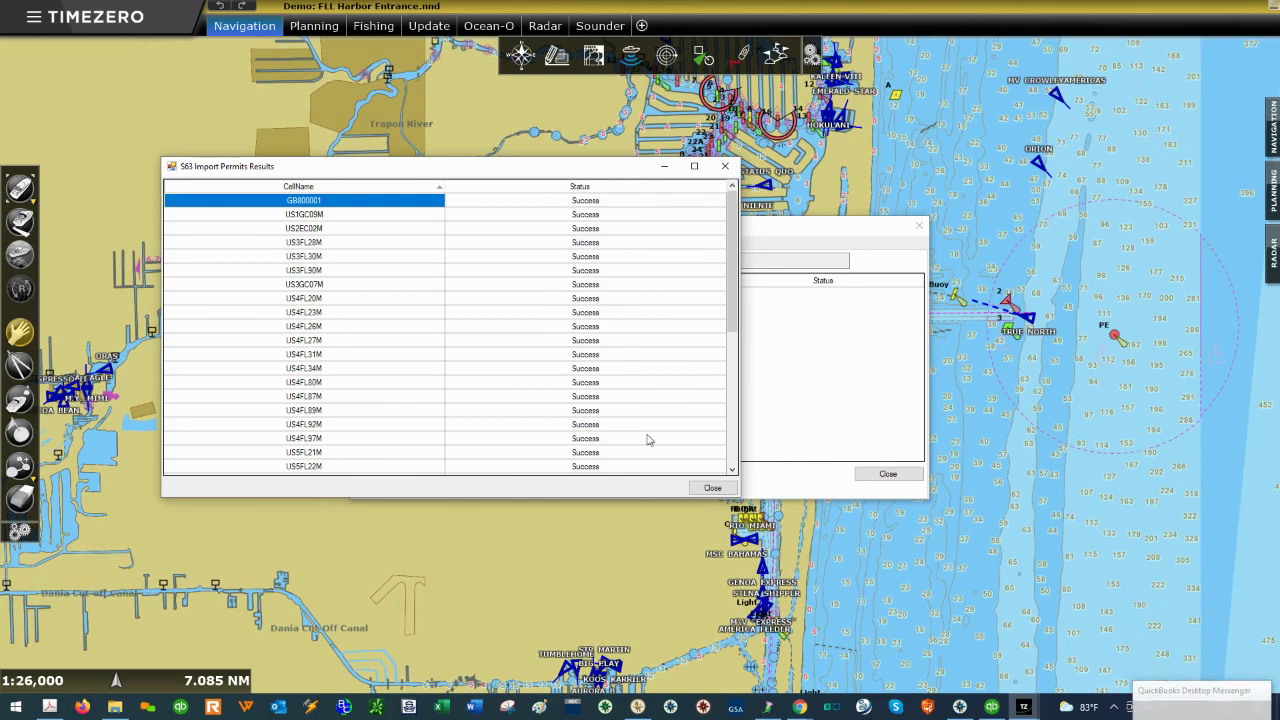
{"action": "left_click", "coordinate": [712, 488]}
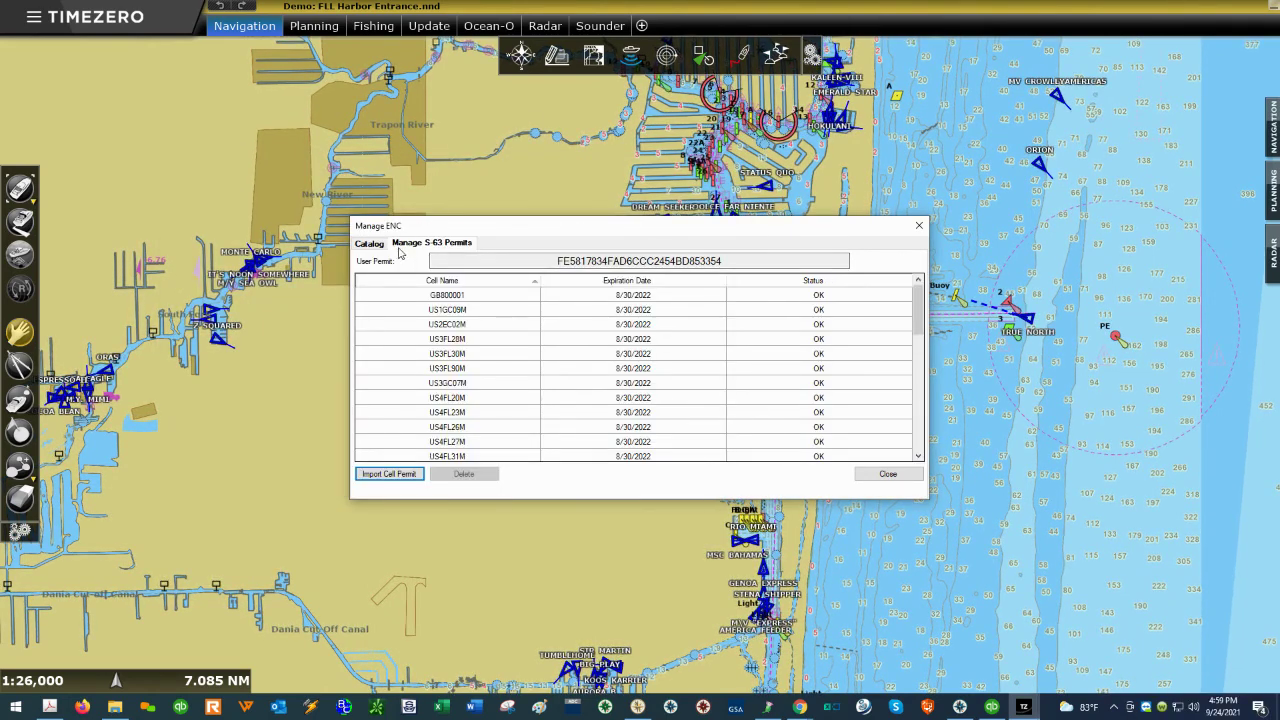
Import the ENC_ROOT folder from AVCS Exchange Sets into the ENC catalog, then close the import results and ENC management.
{"action": "left_click", "coordinate": [369, 244]}
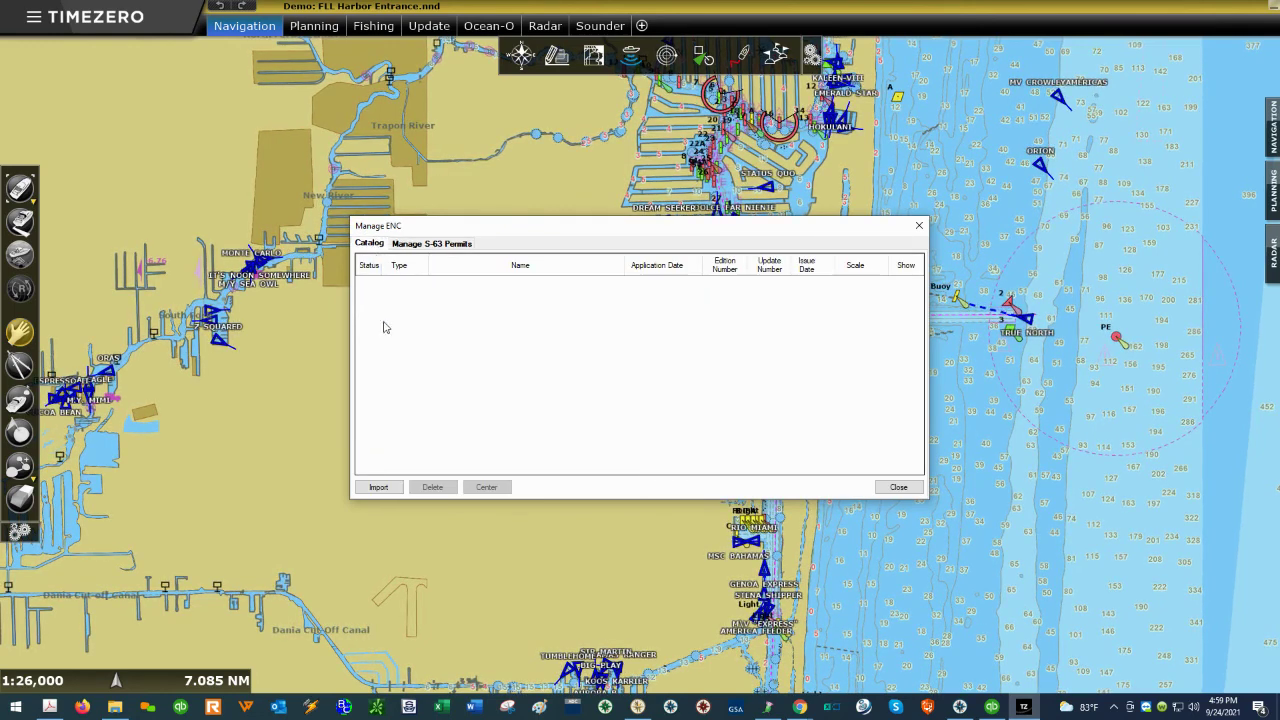
{"action": "left_click", "coordinate": [379, 488]}
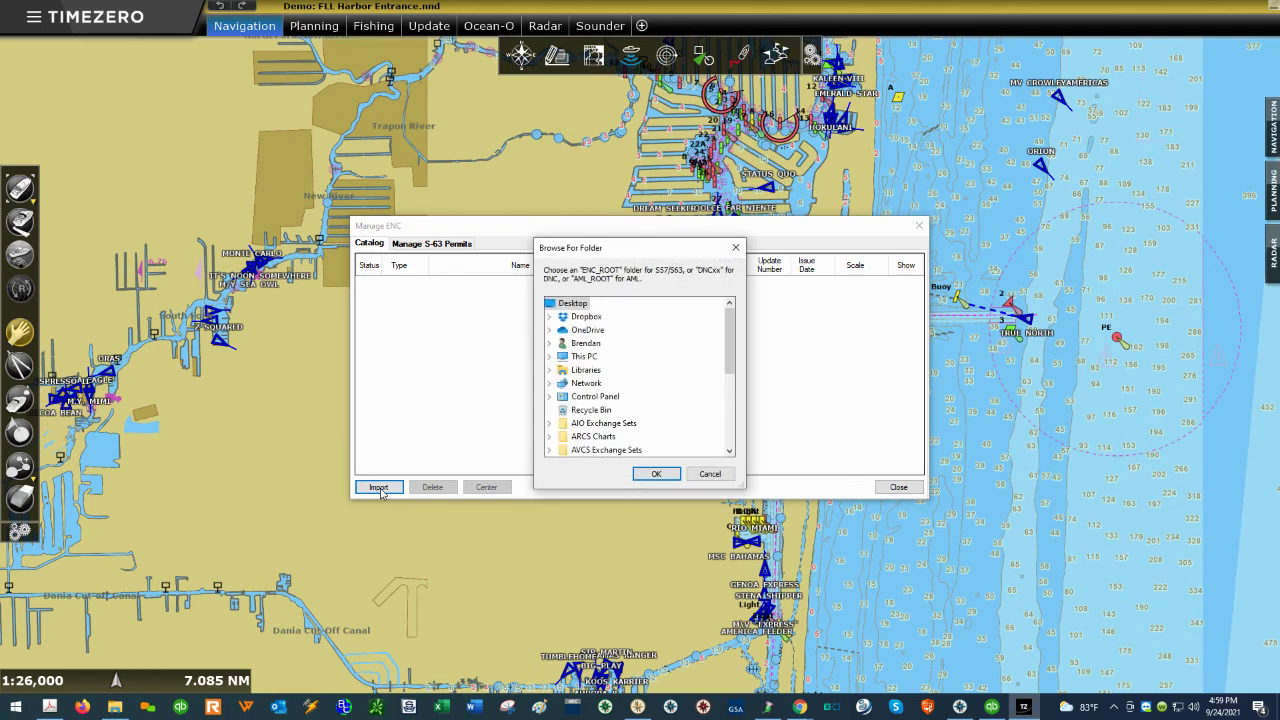
{"action": "scroll", "coordinate": [652, 367], "scroll_direction": "down", "scroll_amount": 2}
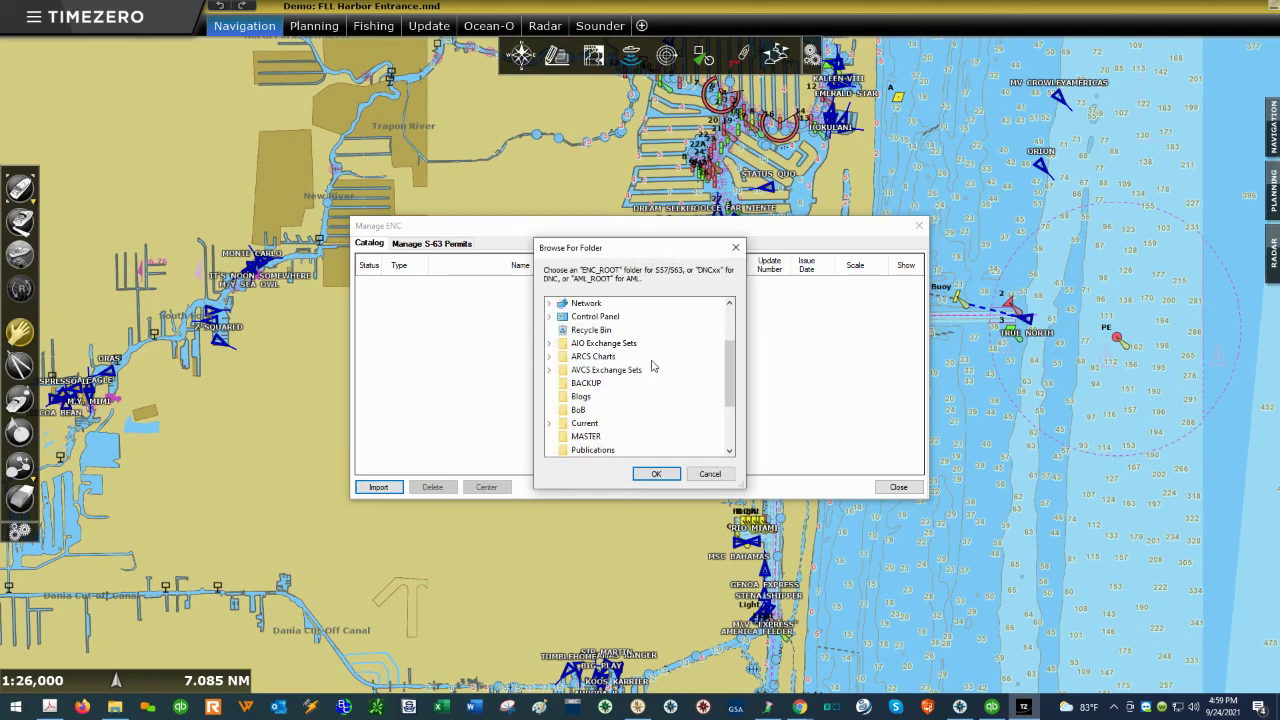
{"action": "left_click", "coordinate": [549, 370]}
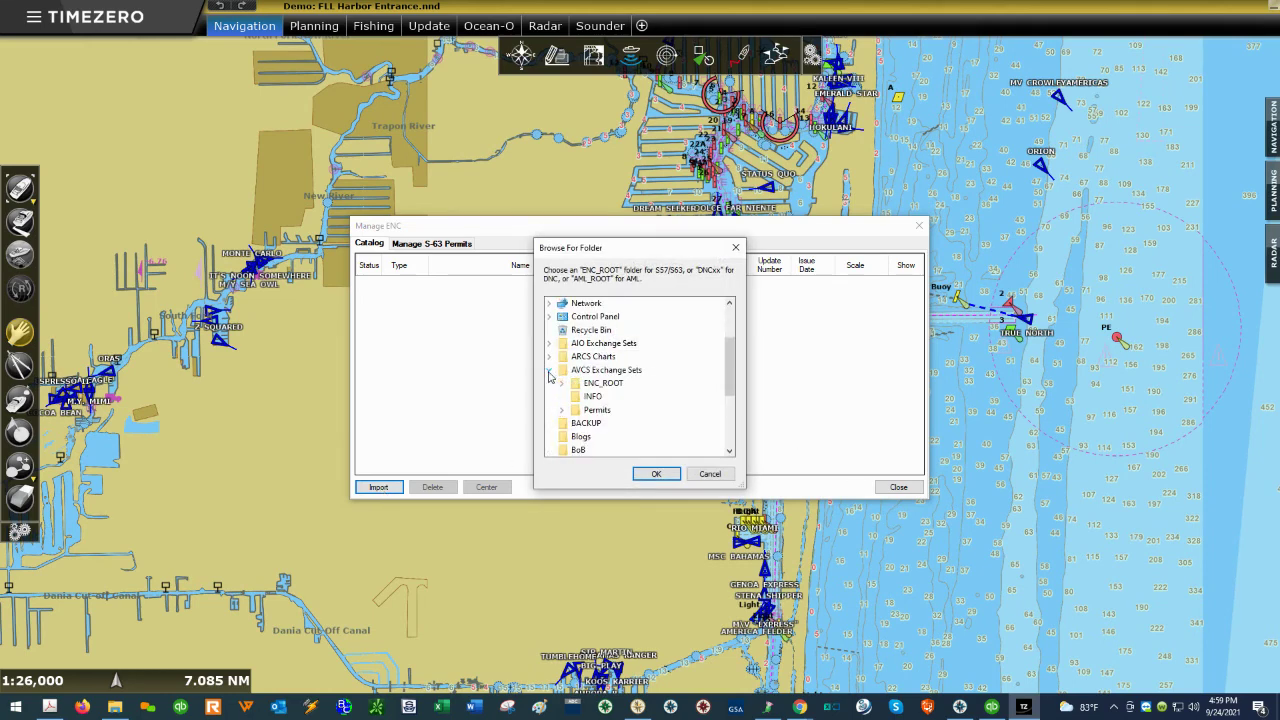
{"action": "left_click", "coordinate": [613, 386]}
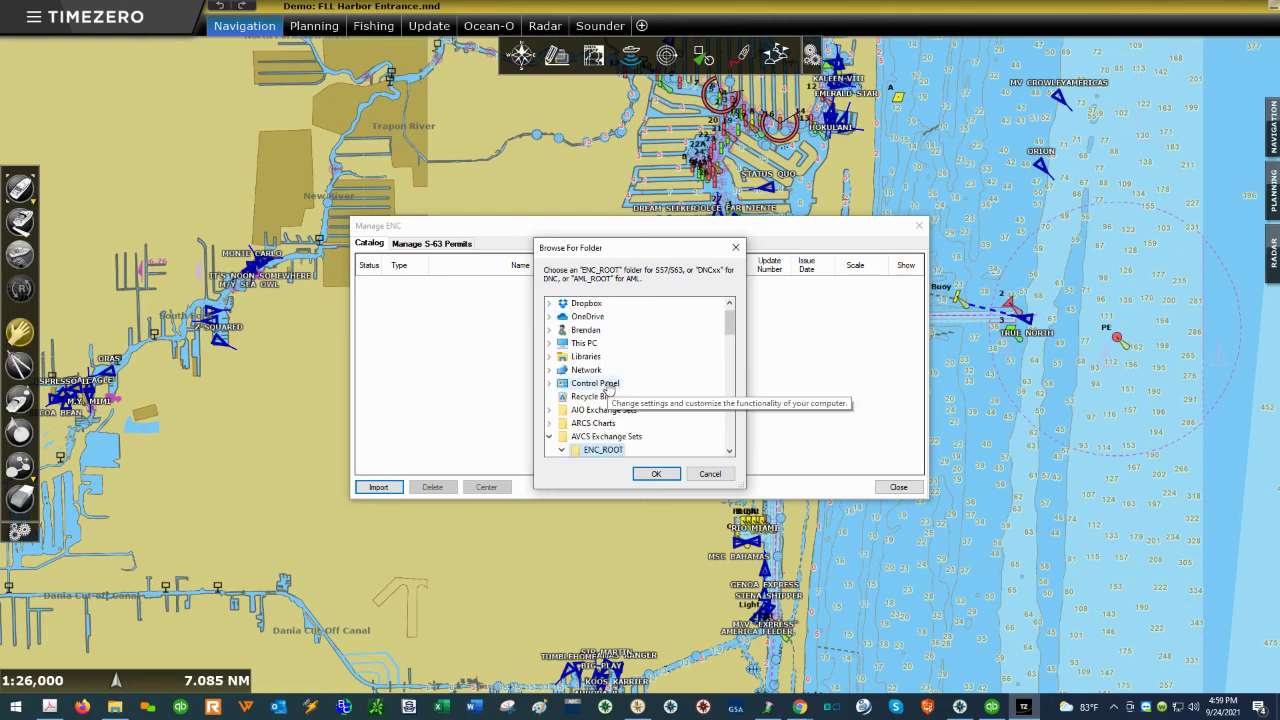
{"action": "left_click", "coordinate": [656, 474]}
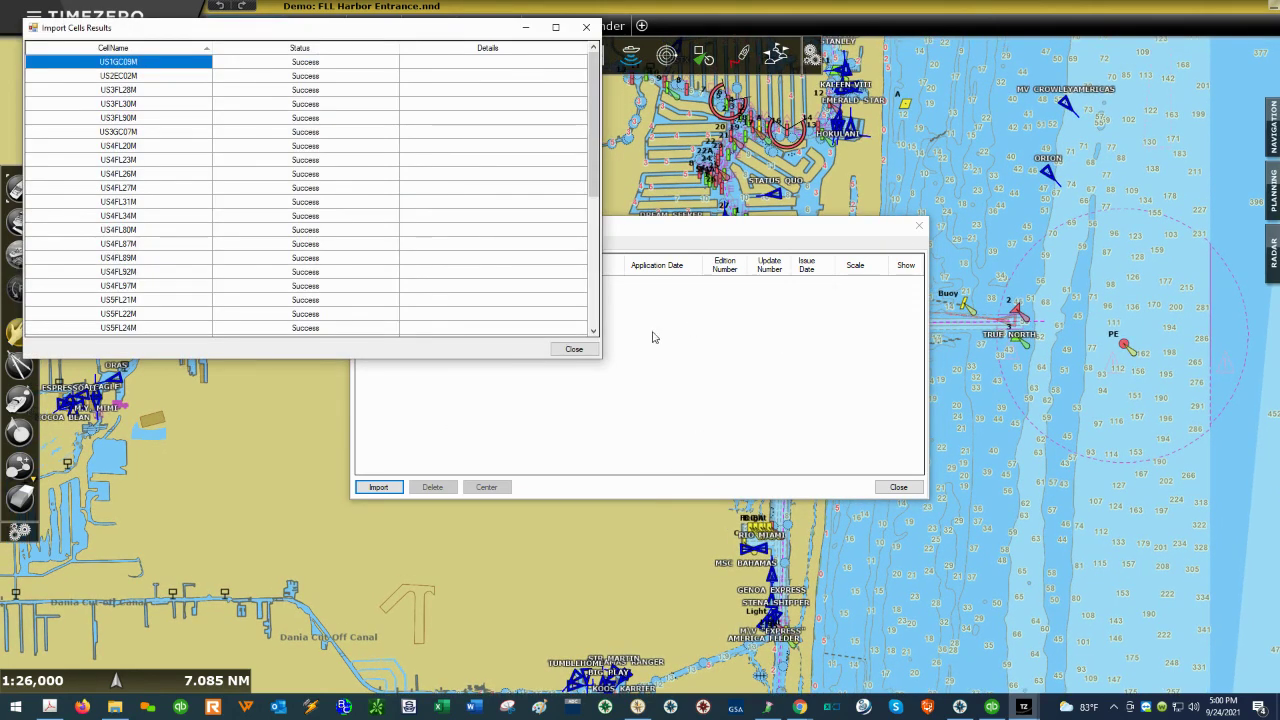
{"action": "left_click", "coordinate": [575, 349]}
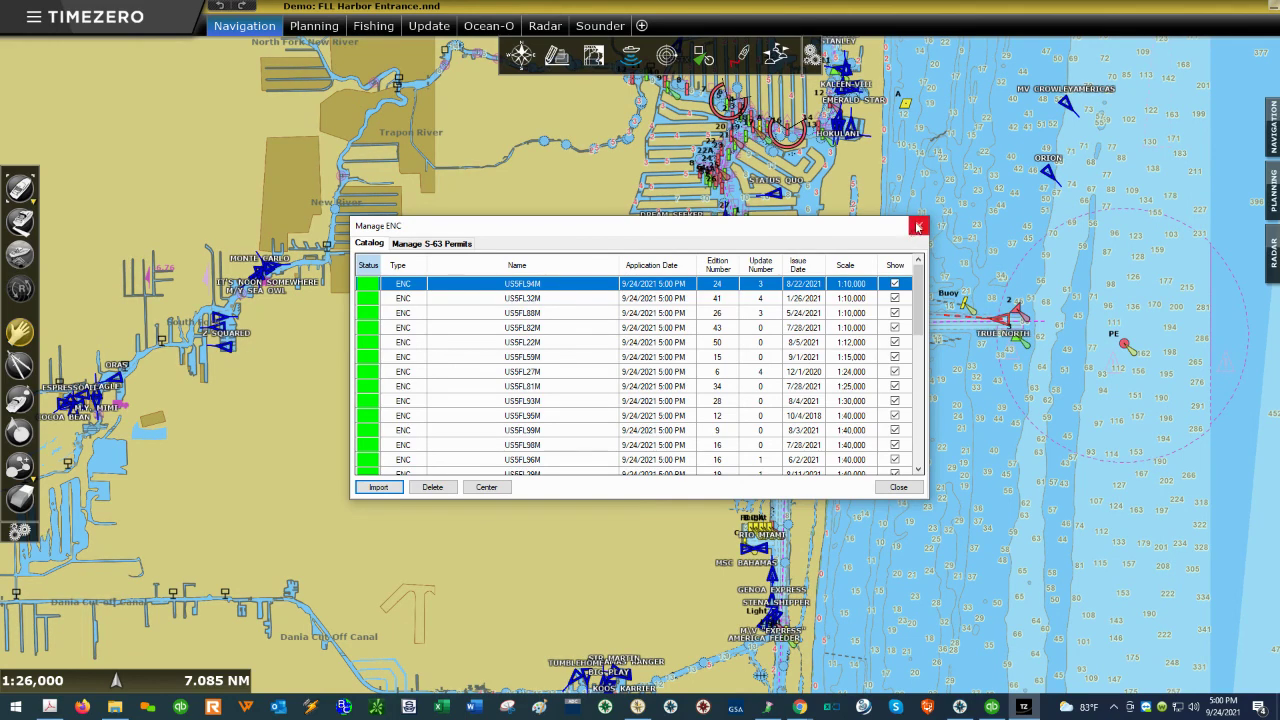
{"action": "left_click", "coordinate": [919, 227]}
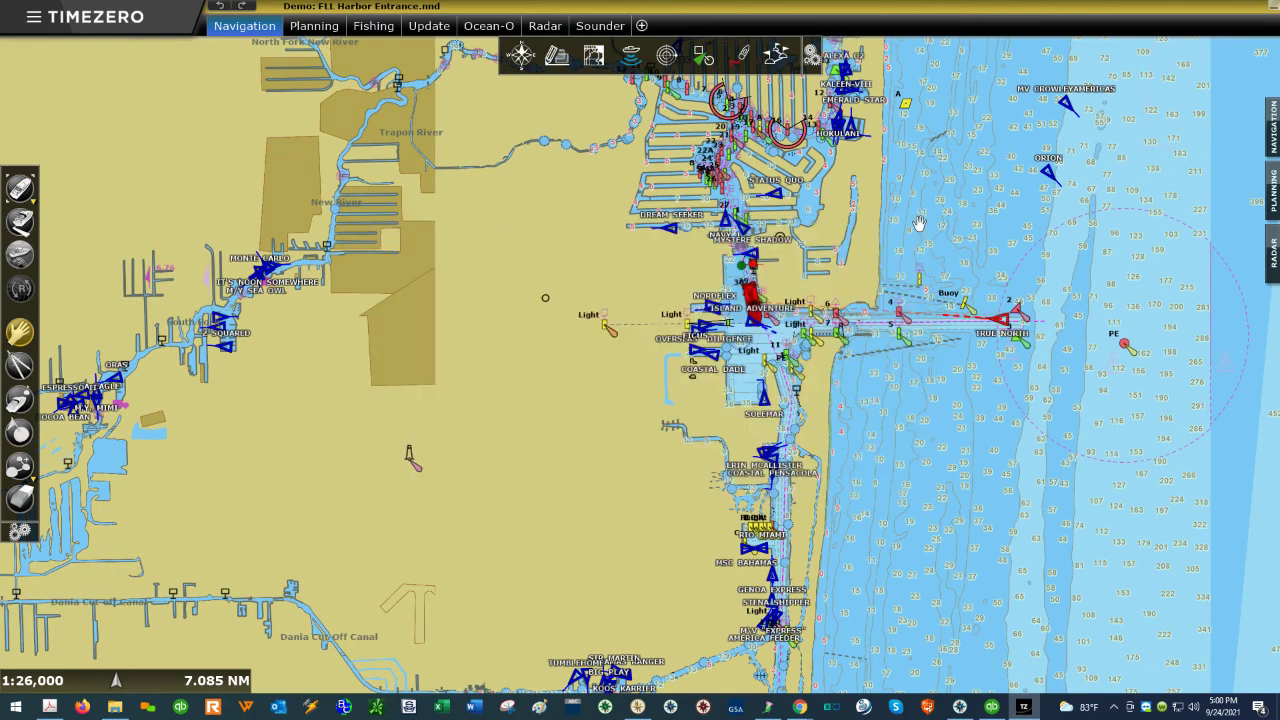